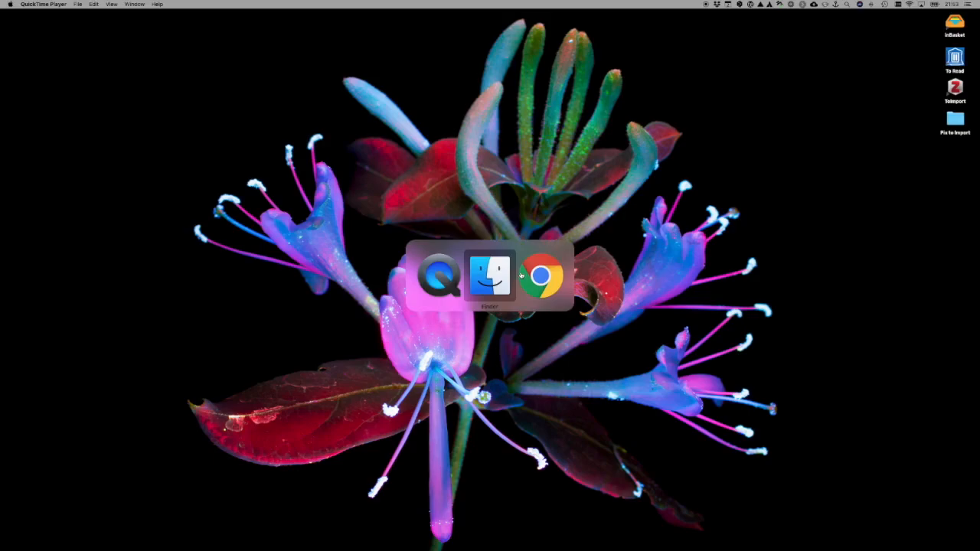
{"action": "key", "text": "super+n"}
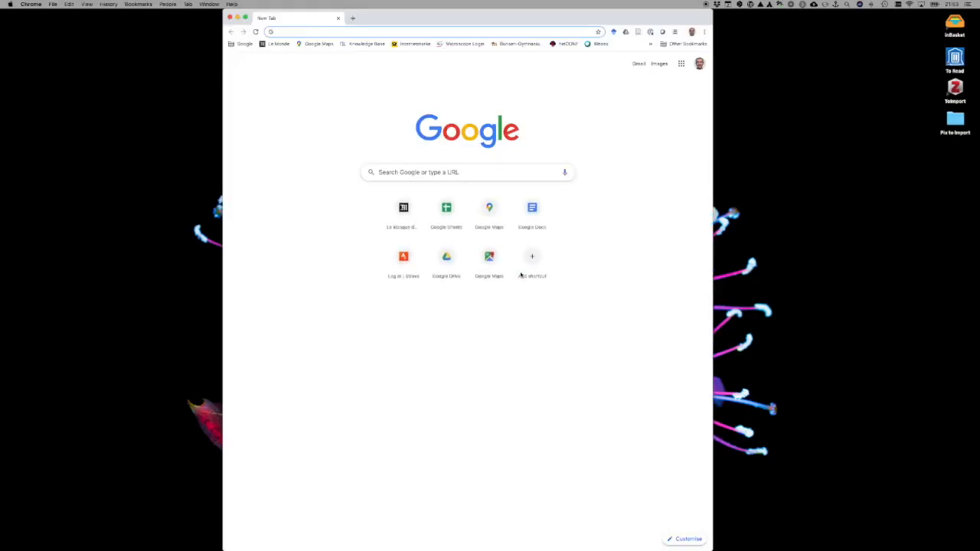
{"action": "type", "text": "www."}
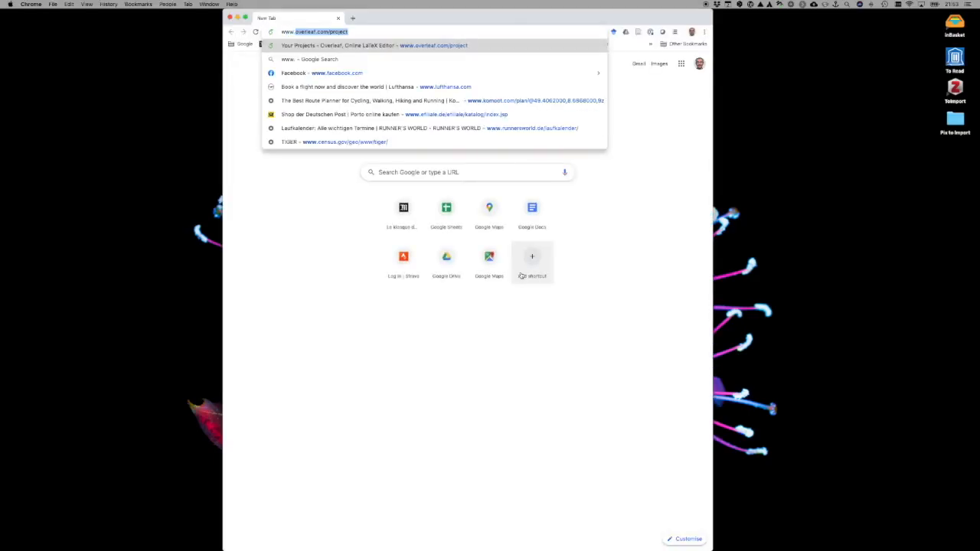
{"action": "type", "text": "obsp"}
{"action": "key", "text": "Down"}
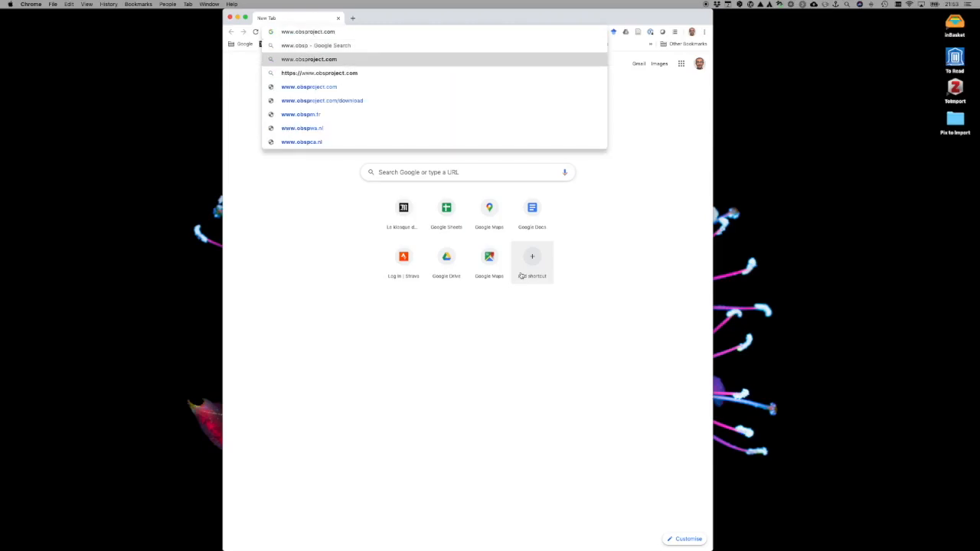
{"action": "key", "text": "Down"}
{"action": "key", "text": "Return"}
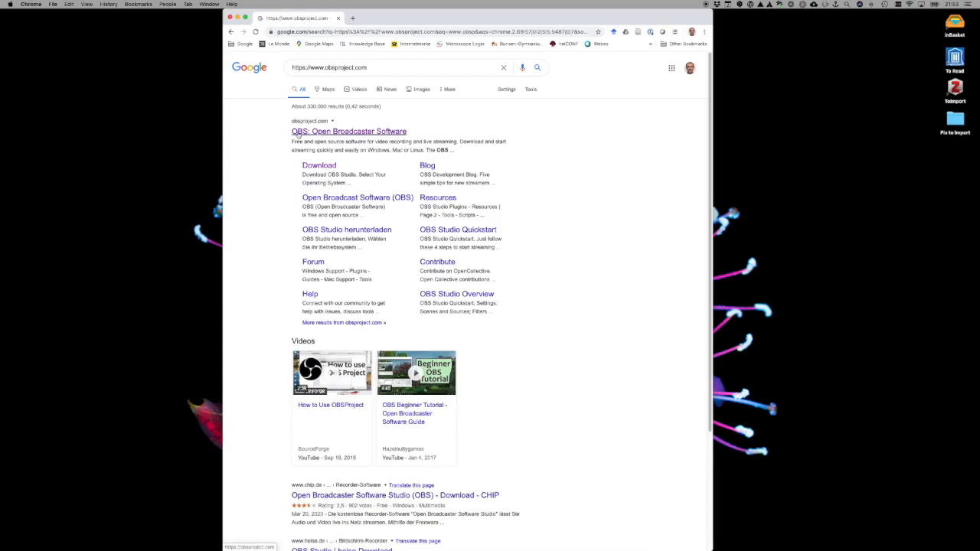
{"action": "left_click", "coordinate": [365, 134]}
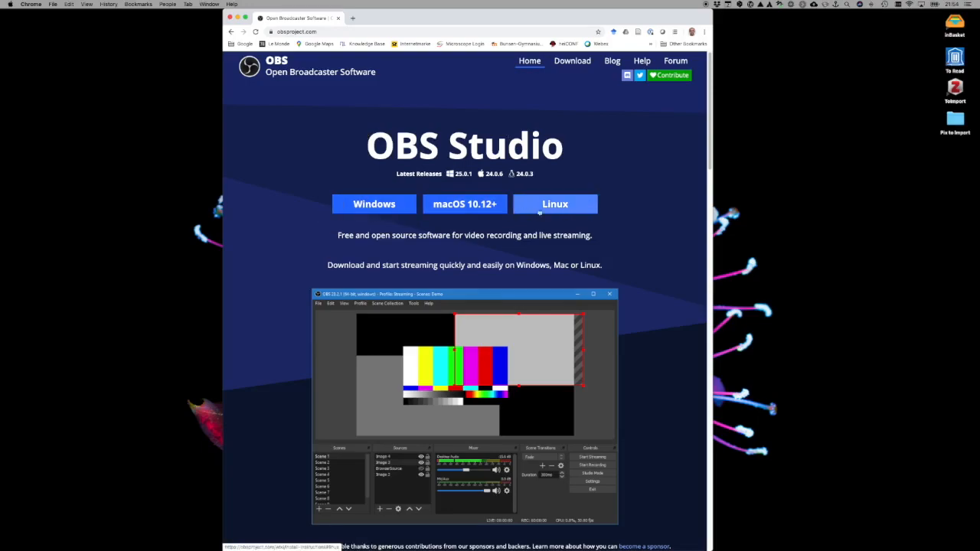
- Download the macOS 10.12+ version of OBS Studio and open the downloaded disk image
{"action": "left_click", "coordinate": [464, 205]}
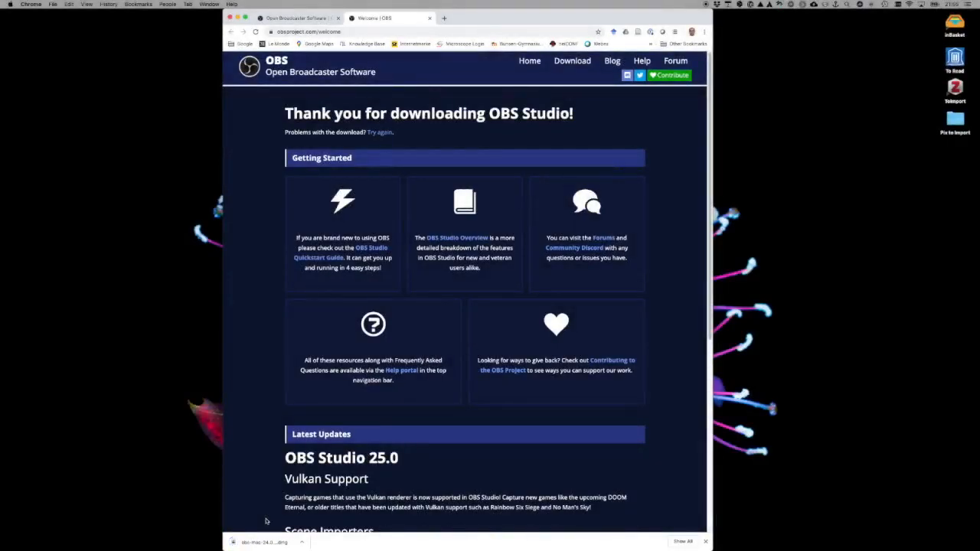
{"action": "left_click", "coordinate": [9, 348]}
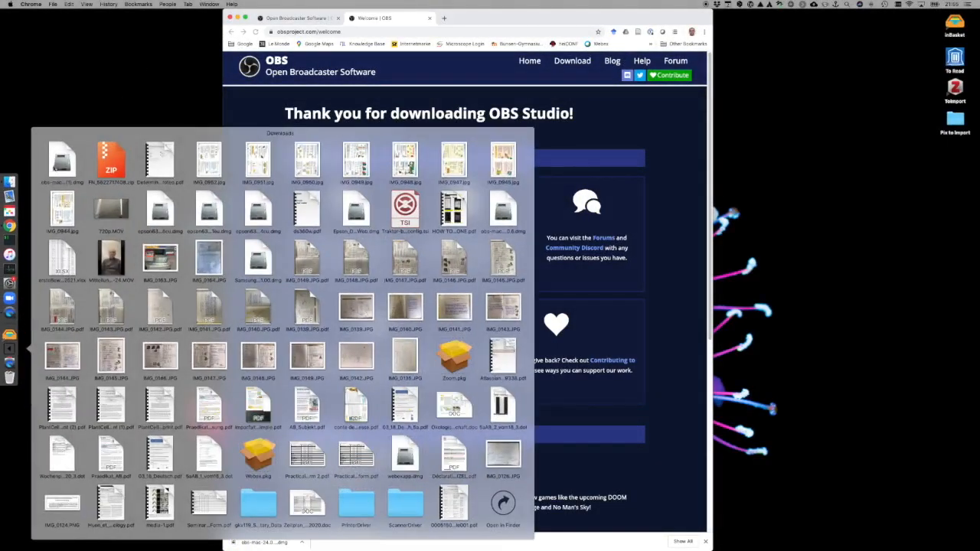
{"action": "left_click", "coordinate": [60, 164]}
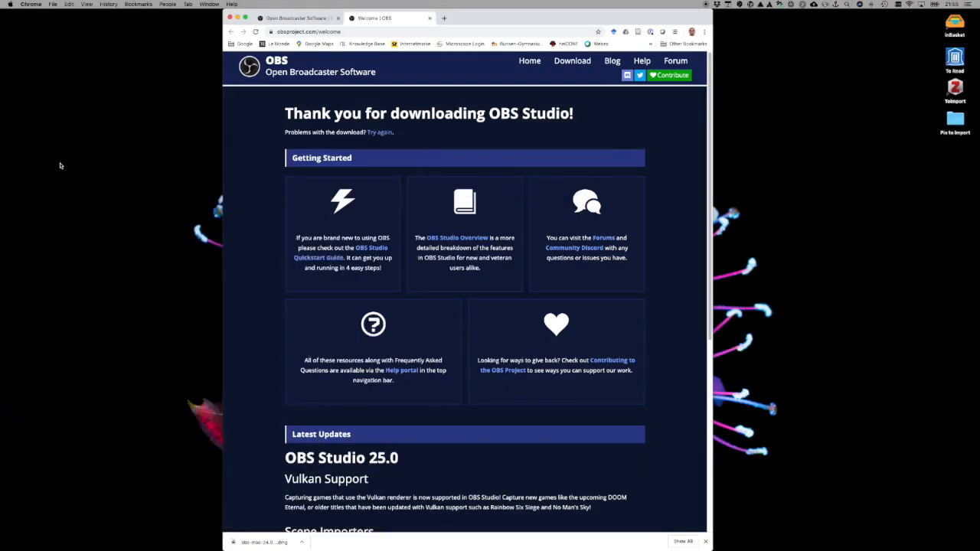
- Copy OBS.app from the disk image into the Applications folder and close the browser window
{"action": "left_click_drag", "start_coordinate": [105, 379], "coordinate": [496, 115]}
{"action": "left_click_drag", "start_coordinate": [475, 198], "coordinate": [586, 200]}
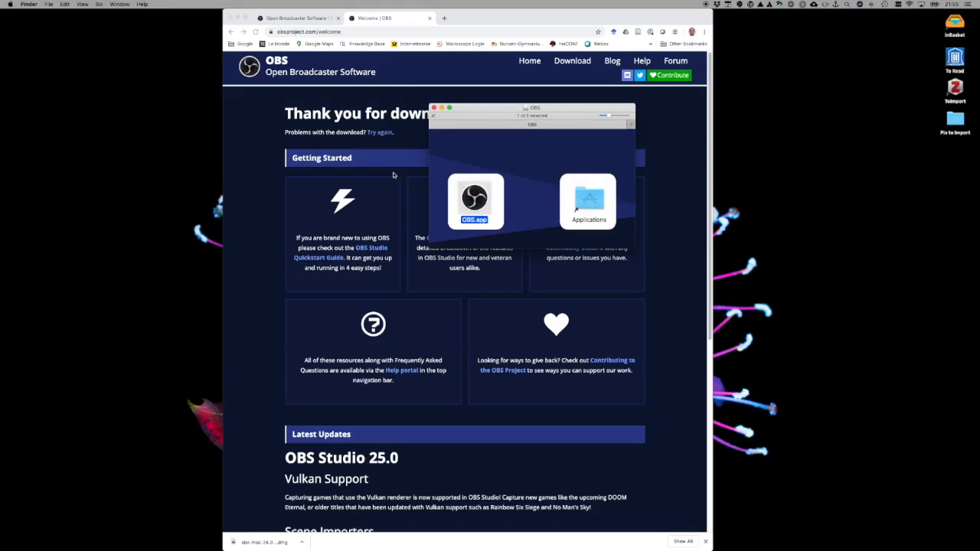
{"action": "left_click", "coordinate": [230, 17]}
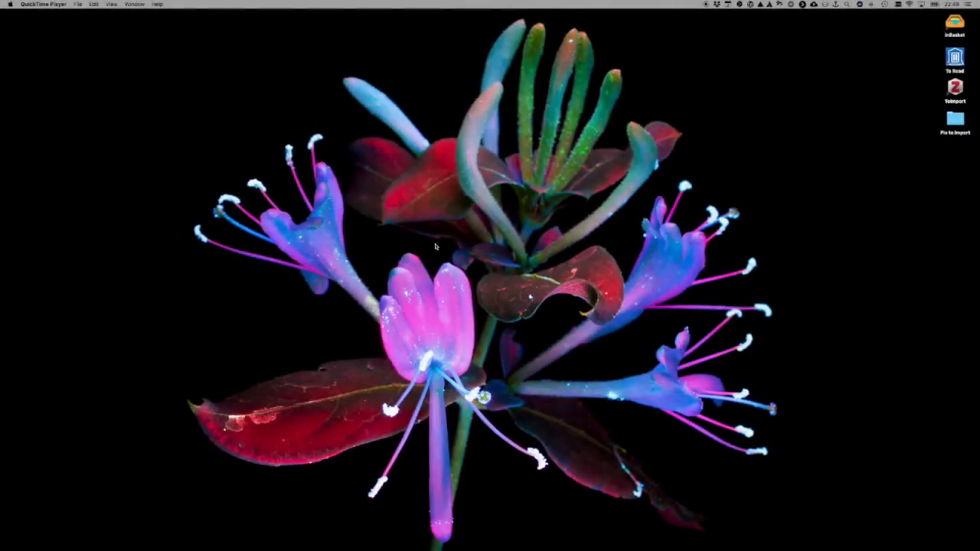
- Find and launch the installed OBS application
{"action": "key", "text": "ctrl+space"}
{"action": "type", "text": "obs"}
{"action": "key", "text": "Return"}
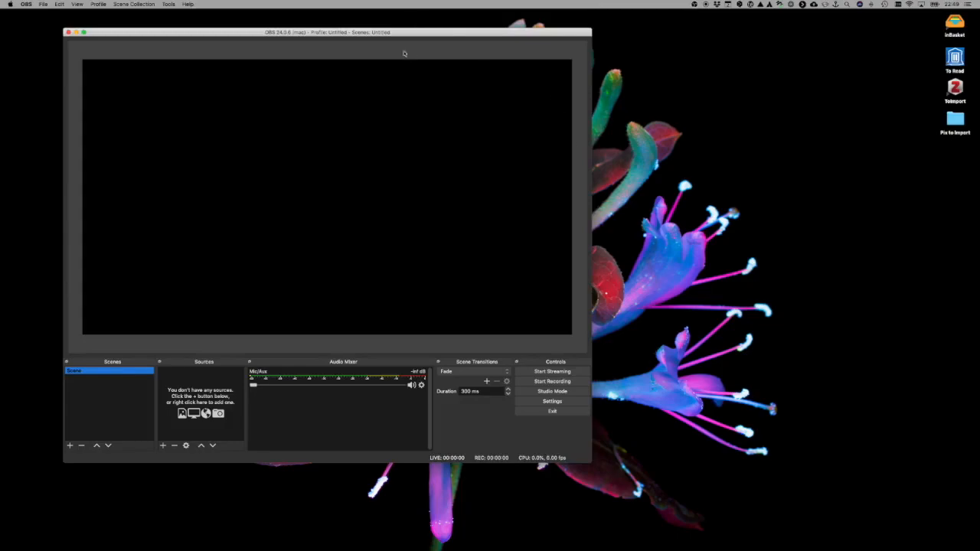
- Reposition the OBS window near the middle of the desktop and enlarge it
{"action": "left_click_drag", "start_coordinate": [398, 32], "coordinate": [594, 26]}
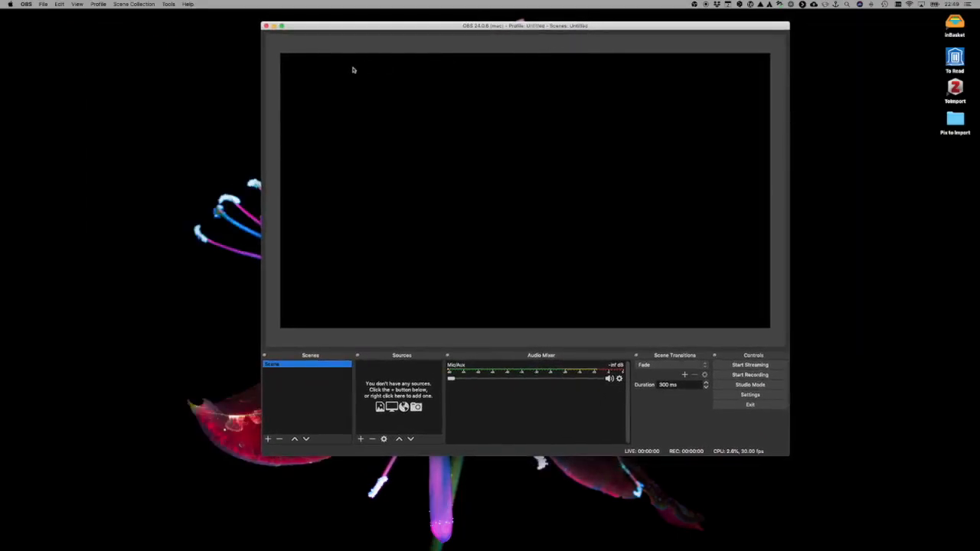
{"action": "left_click_drag", "start_coordinate": [788, 455], "coordinate": [865, 509]}
{"action": "left_click_drag", "start_coordinate": [354, 26], "coordinate": [294, 15]}
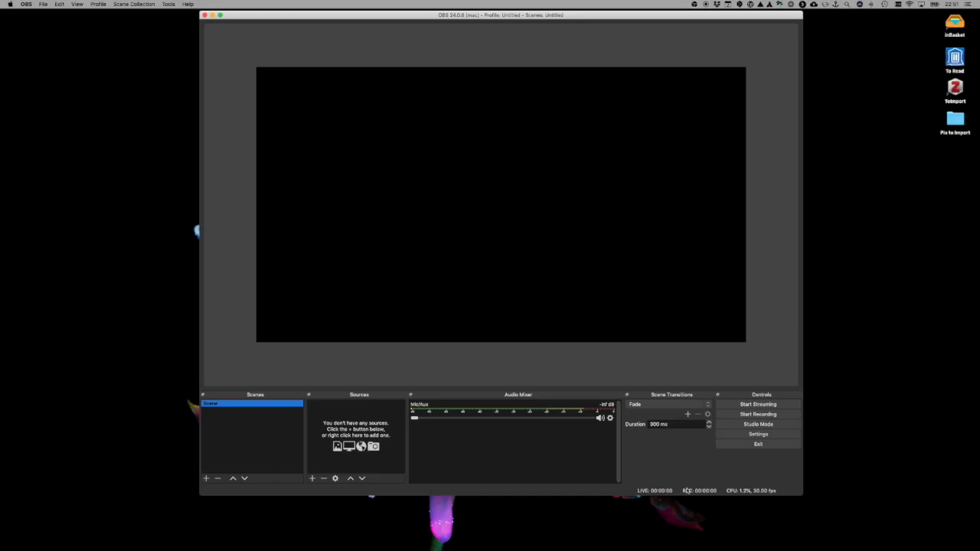
- Open the OBS settings and review the general options and the available streaming services
{"action": "left_click", "coordinate": [735, 435]}
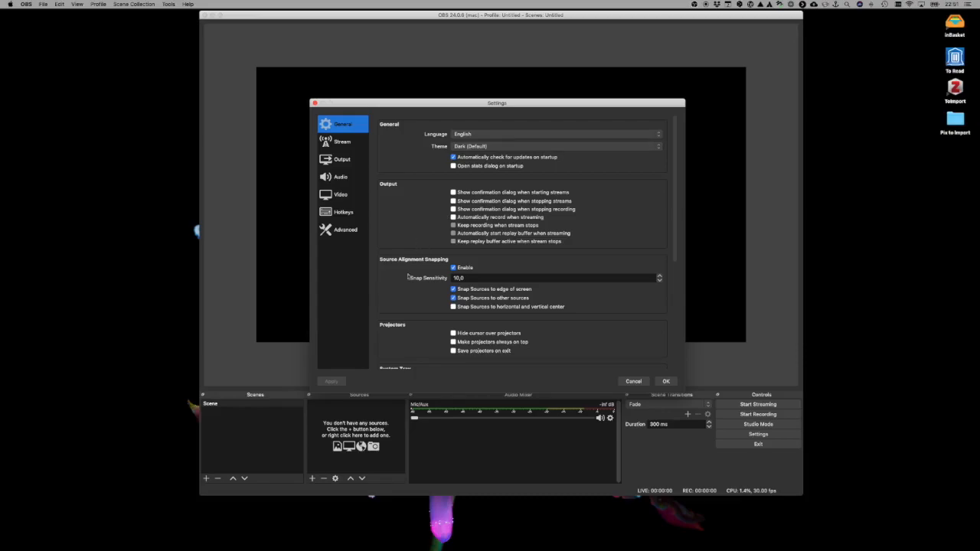
{"action": "scroll", "coordinate": [407, 286], "scroll_direction": "down", "scroll_amount": 5}
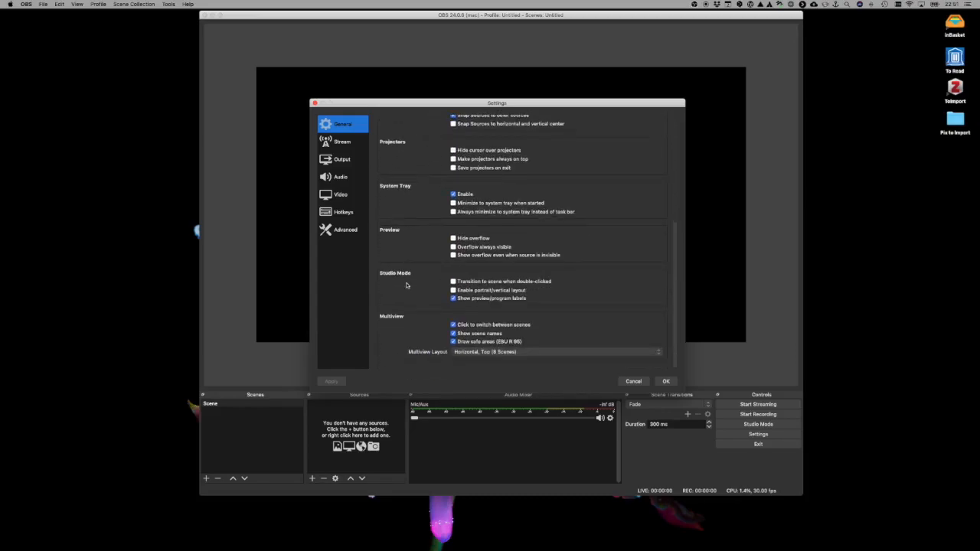
{"action": "scroll", "coordinate": [407, 286], "scroll_direction": "up", "scroll_amount": 5}
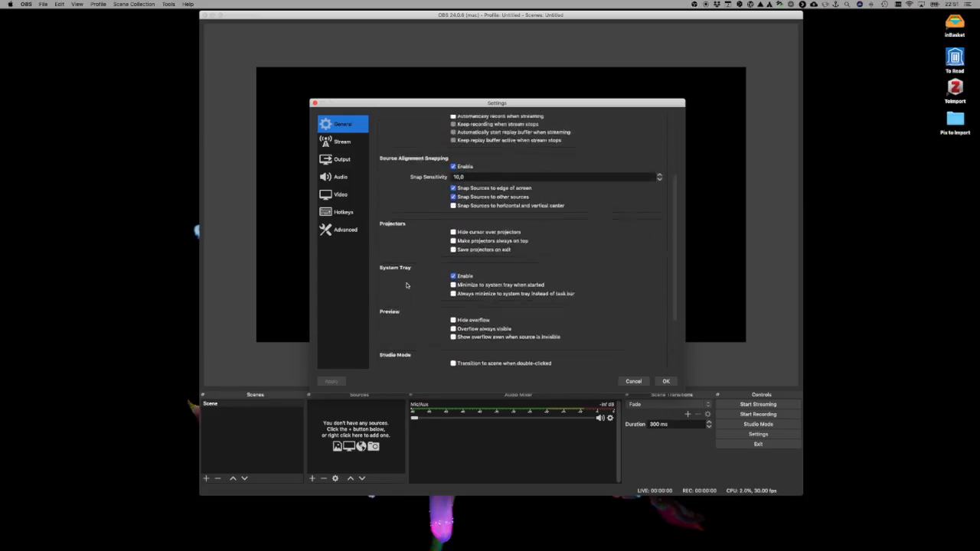
{"action": "left_click", "coordinate": [344, 144]}
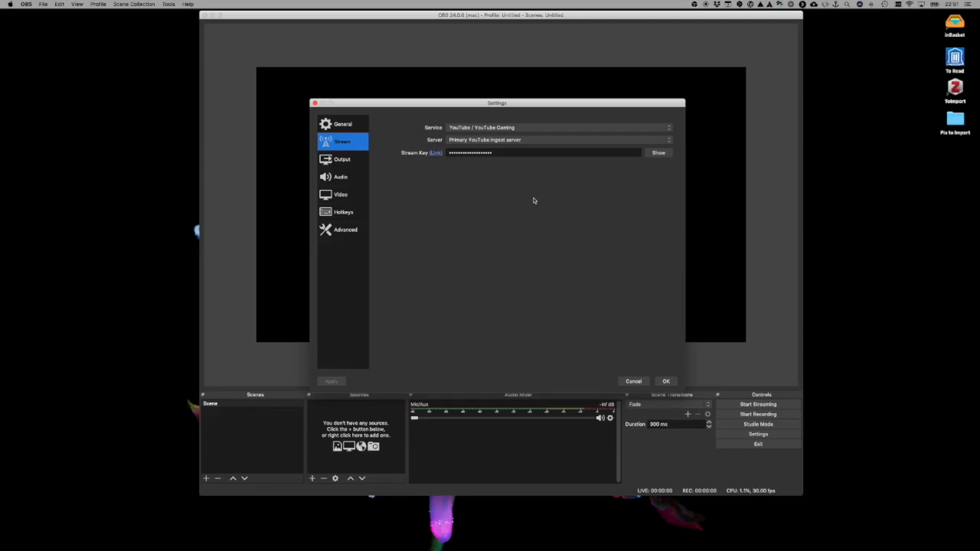
{"action": "left_click", "coordinate": [537, 128]}
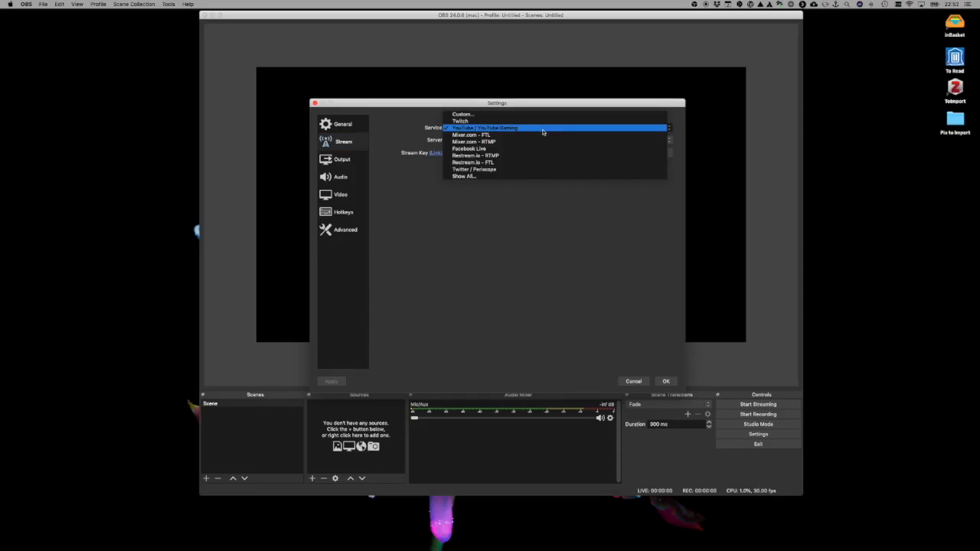
{"action": "left_click", "coordinate": [567, 295]}
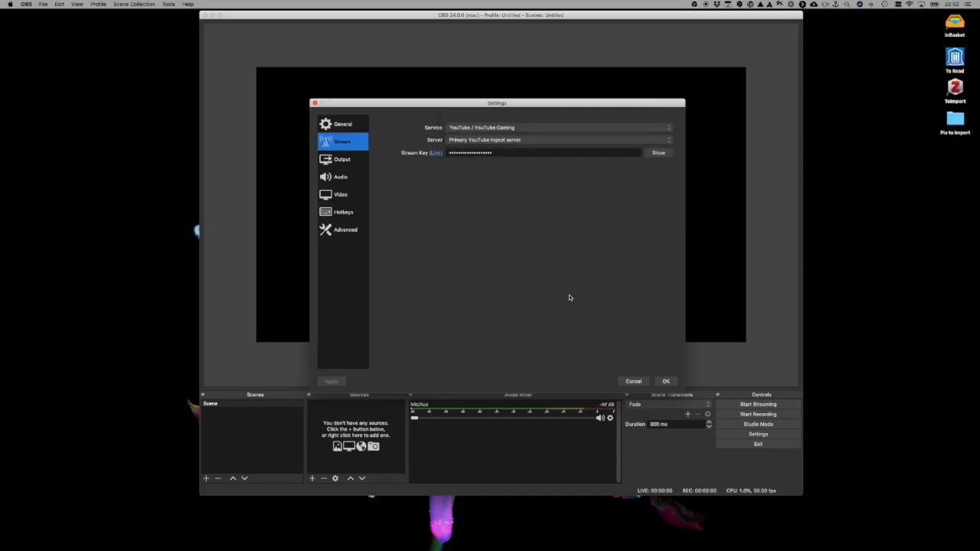
- Review the streaming output settings: output mode, video bitrate, encoder and audio bitrate choices
{"action": "left_click", "coordinate": [347, 161]}
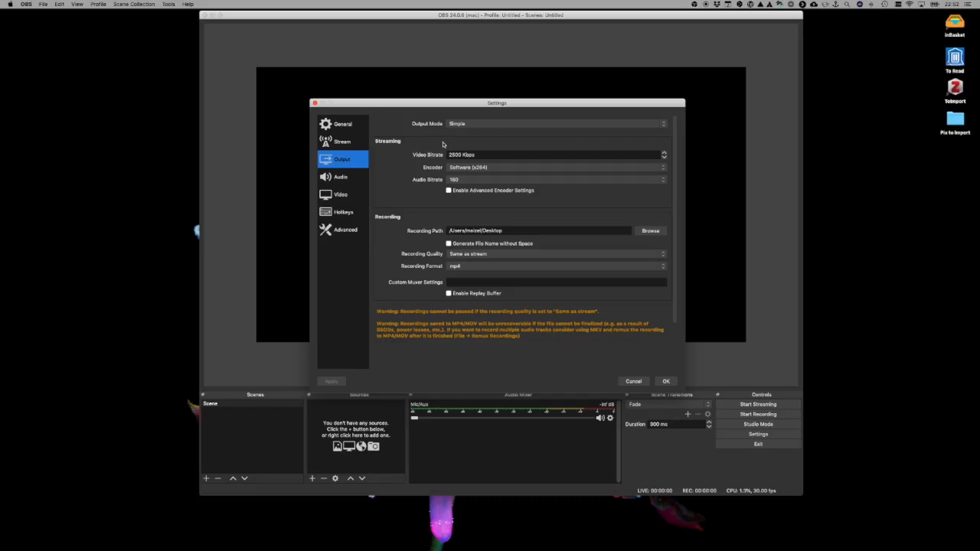
{"action": "left_click", "coordinate": [484, 129]}
{"action": "left_click", "coordinate": [484, 127]}
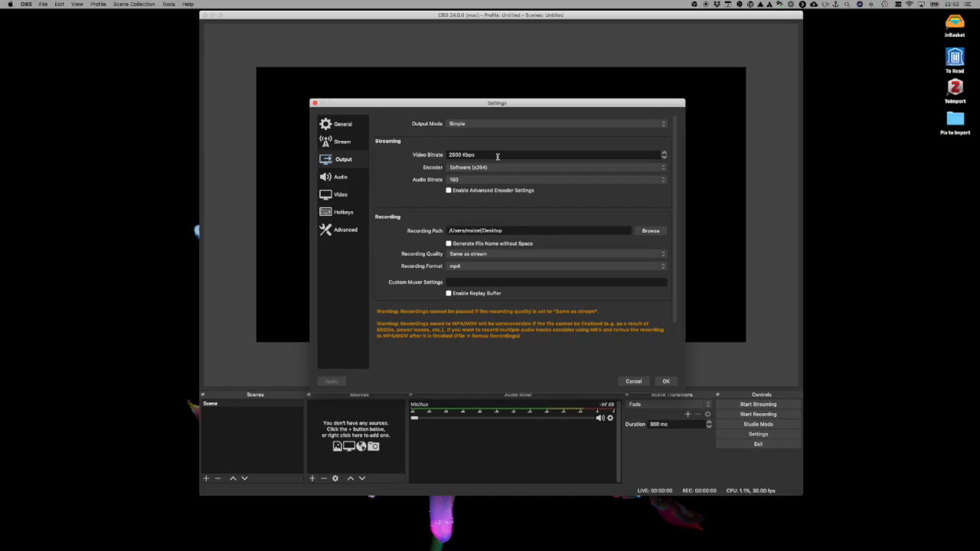
{"action": "left_click", "coordinate": [664, 158]}
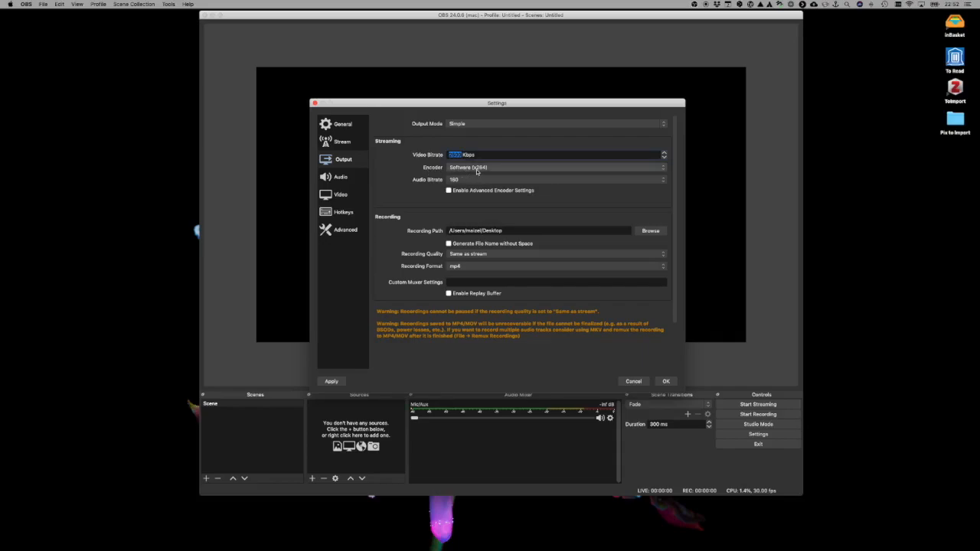
{"action": "left_click", "coordinate": [660, 170]}
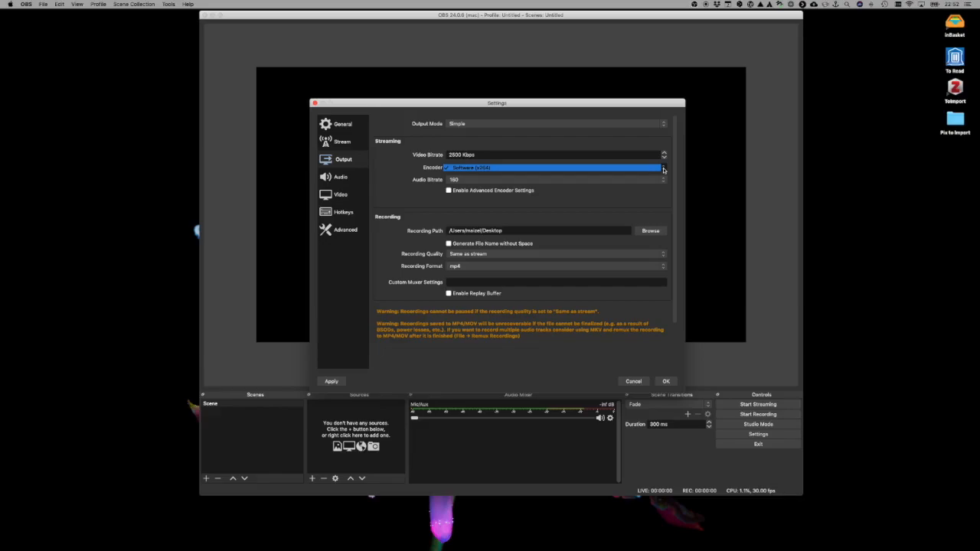
{"action": "left_click", "coordinate": [647, 187]}
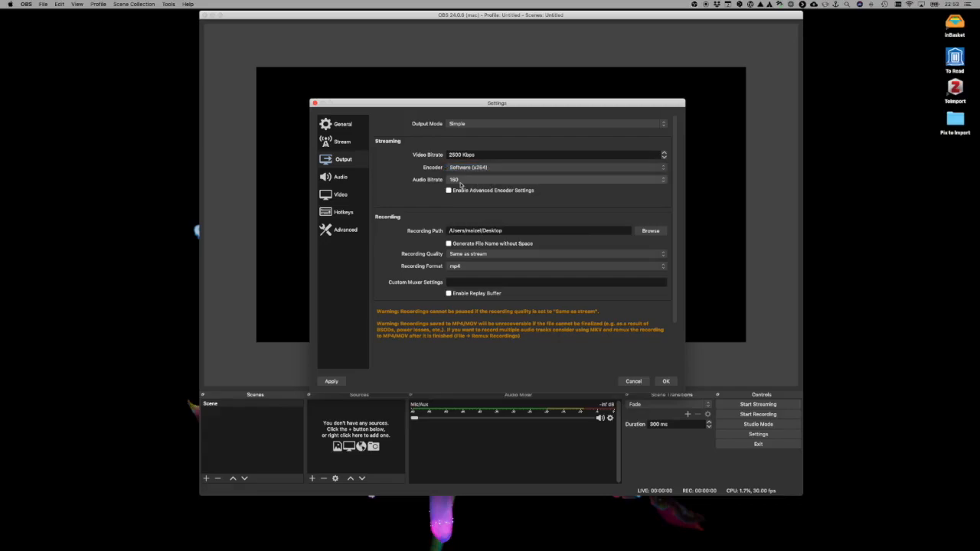
{"action": "left_click", "coordinate": [663, 180]}
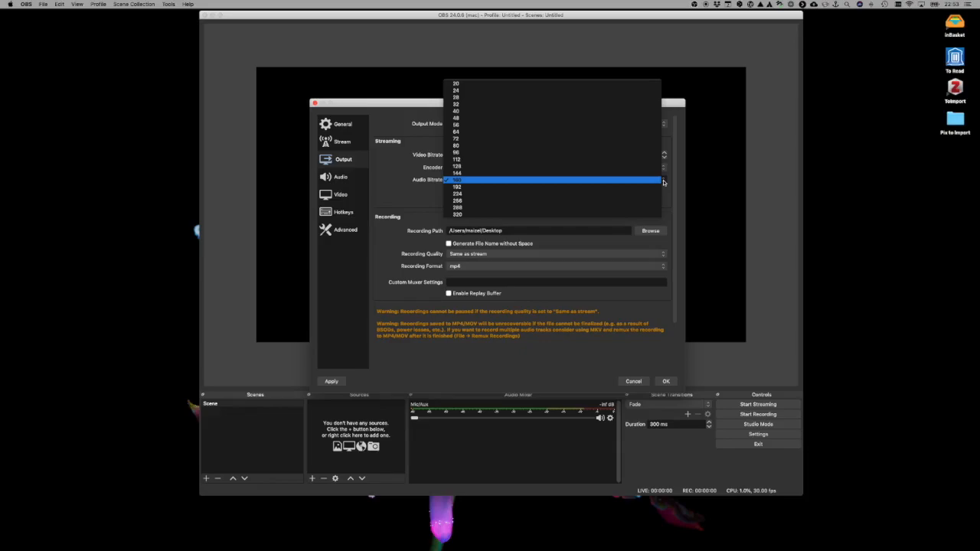
{"action": "left_click", "coordinate": [405, 189]}
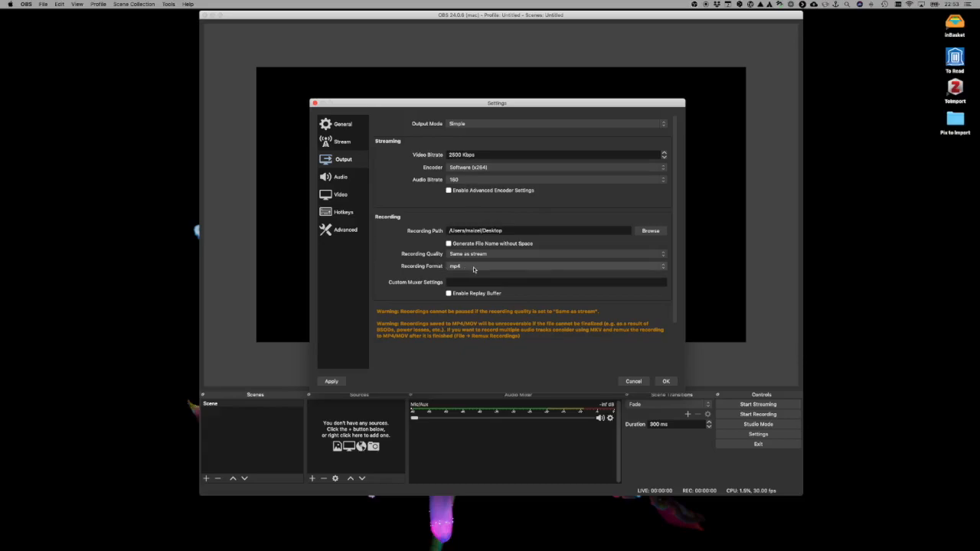
- Choose mp4 as the recording format in the output settings
{"action": "left_click", "coordinate": [587, 267]}
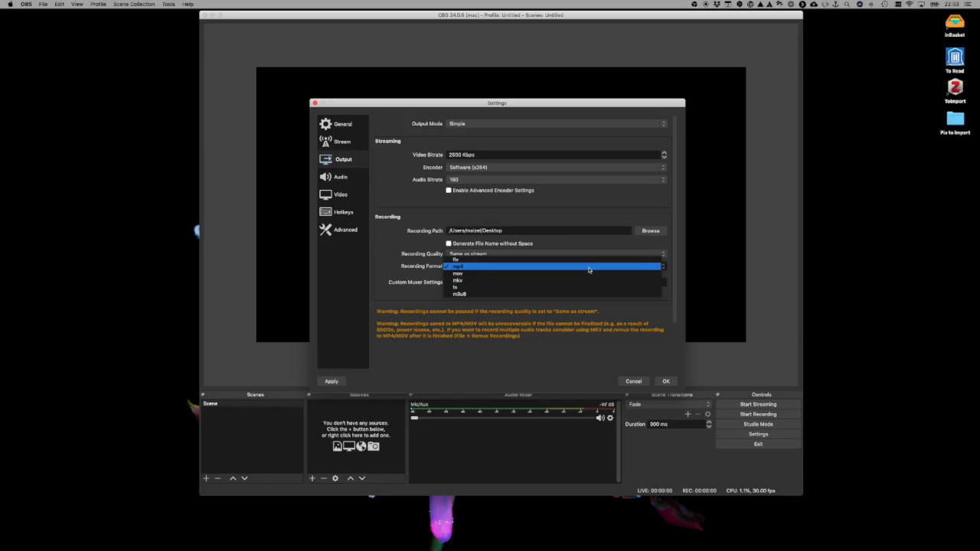
{"action": "left_click", "coordinate": [589, 269]}
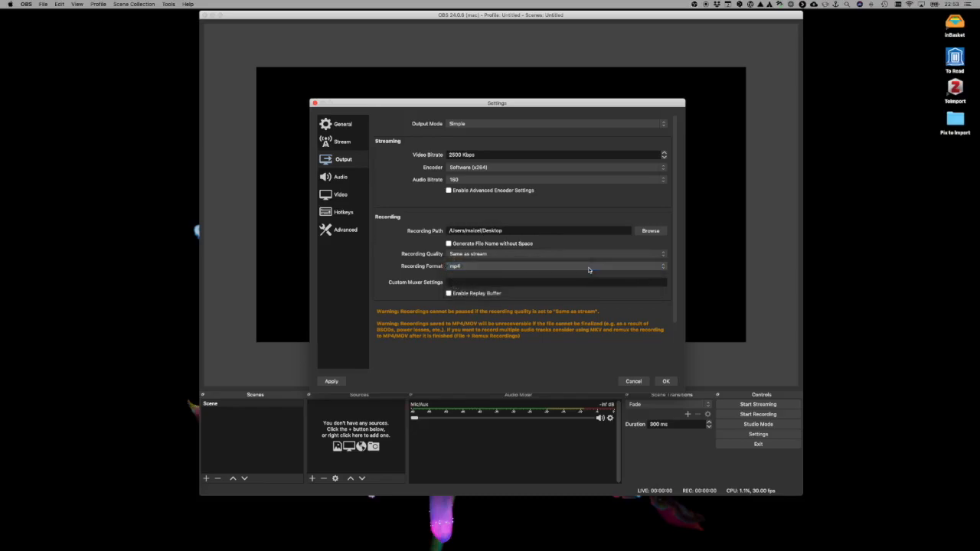
{"action": "scroll", "coordinate": [589, 270], "scroll_direction": "down", "scroll_amount": 3}
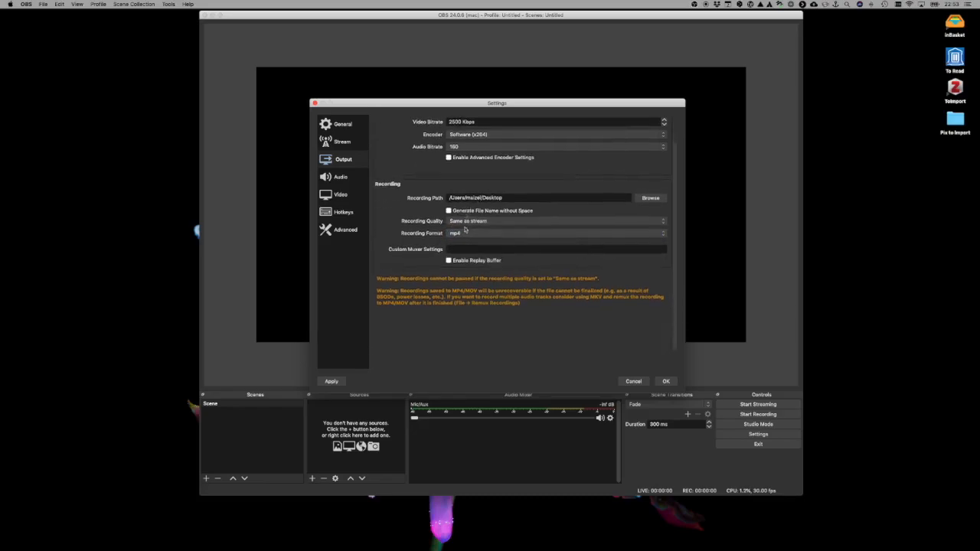
- Review the audio settings and set both the base canvas and output resolutions to 1280x720 in the video settings
{"action": "left_click", "coordinate": [342, 177]}
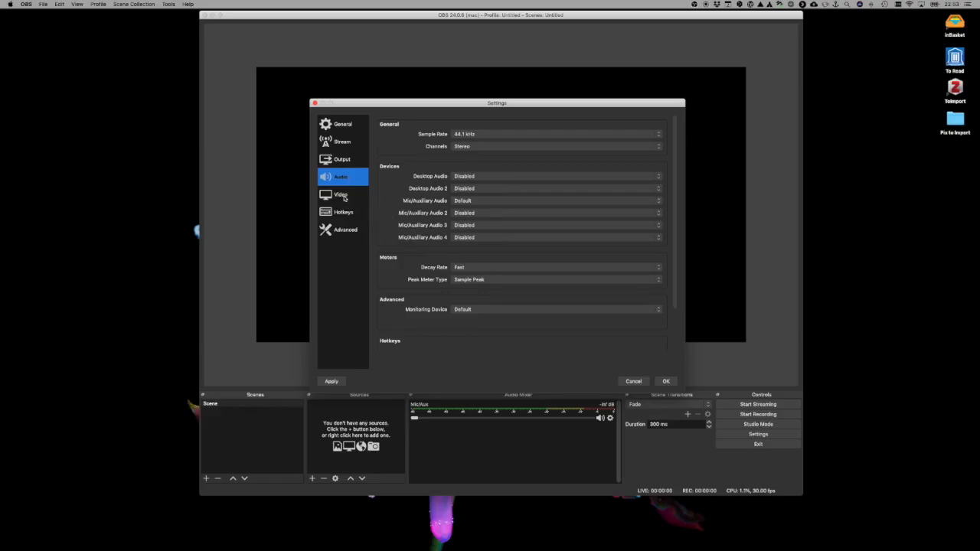
{"action": "left_click", "coordinate": [344, 198]}
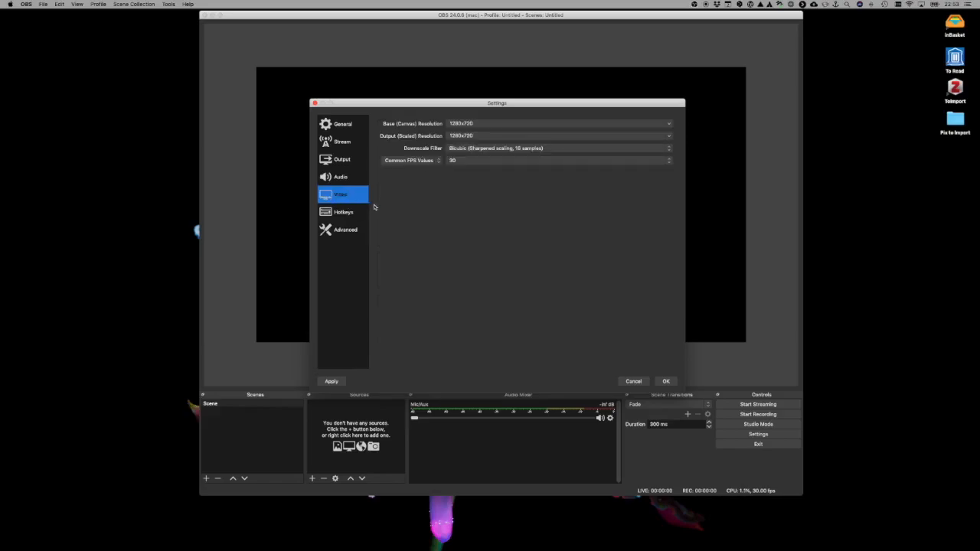
{"action": "left_click", "coordinate": [487, 134]}
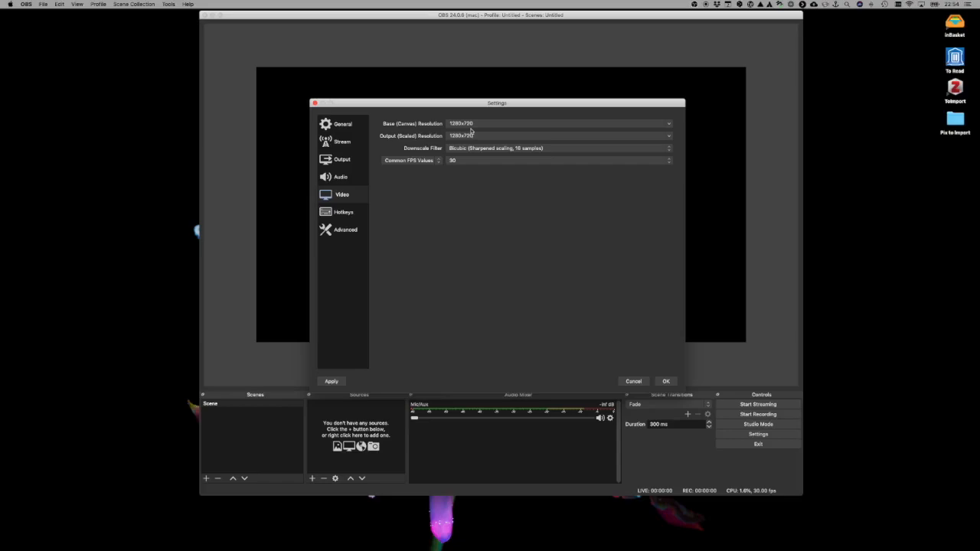
{"action": "left_click", "coordinate": [669, 124]}
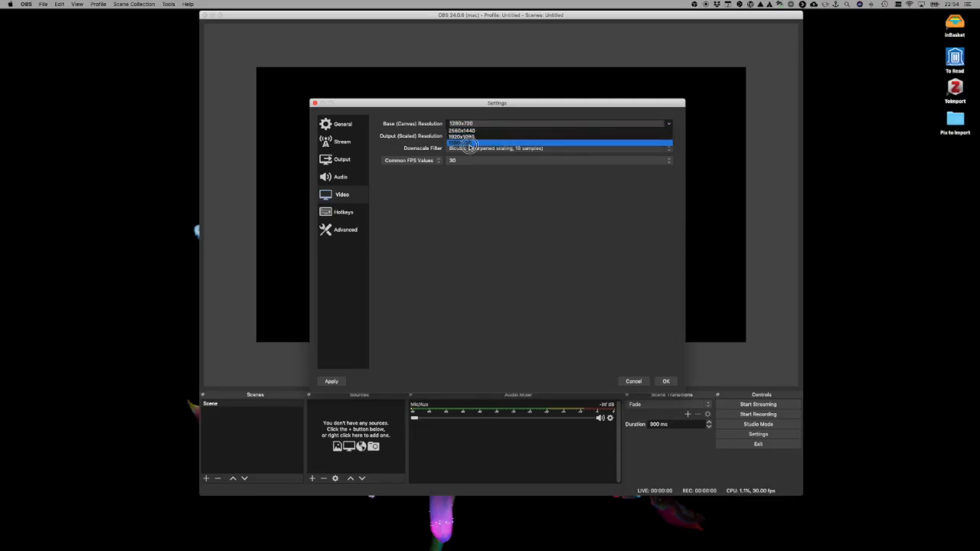
{"action": "left_click", "coordinate": [470, 143]}
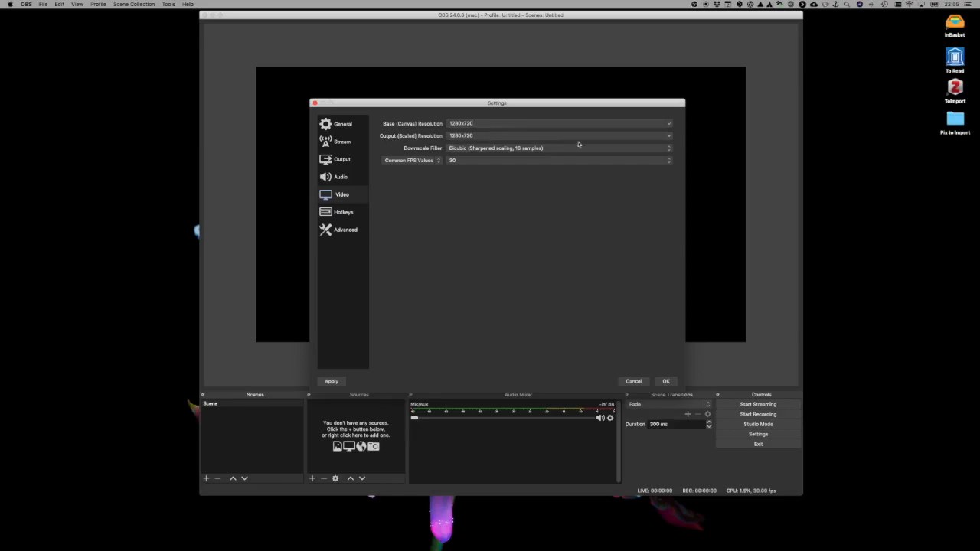
{"action": "left_click", "coordinate": [670, 138]}
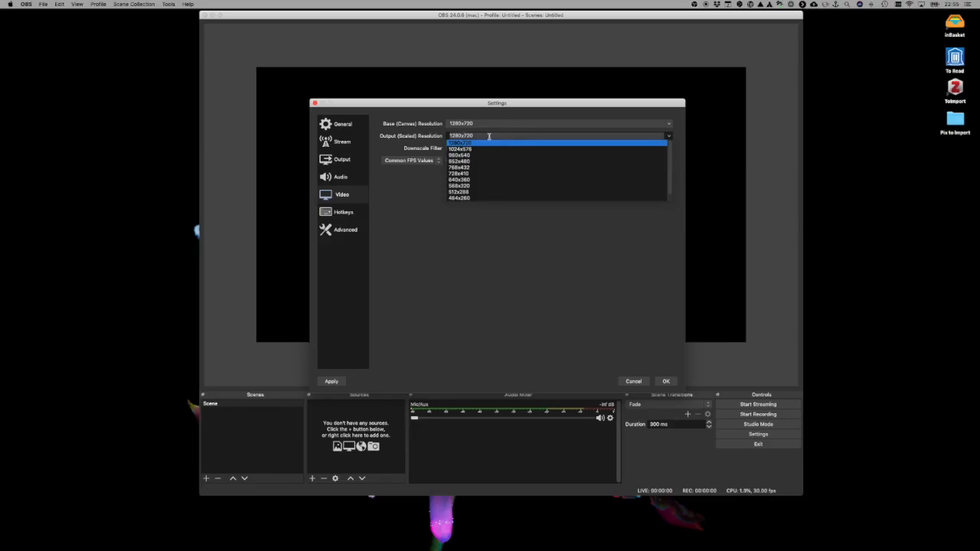
{"action": "left_click", "coordinate": [488, 136]}
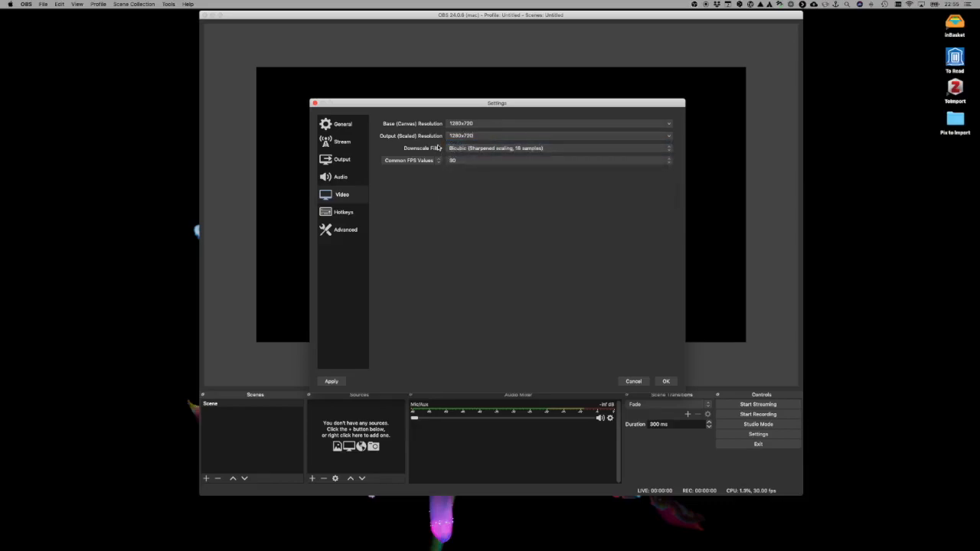
- Choose the Bicubic (Sharpened scaling, 16 samples) downscale filter and a common FPS value of 30
{"action": "left_click", "coordinate": [670, 149]}
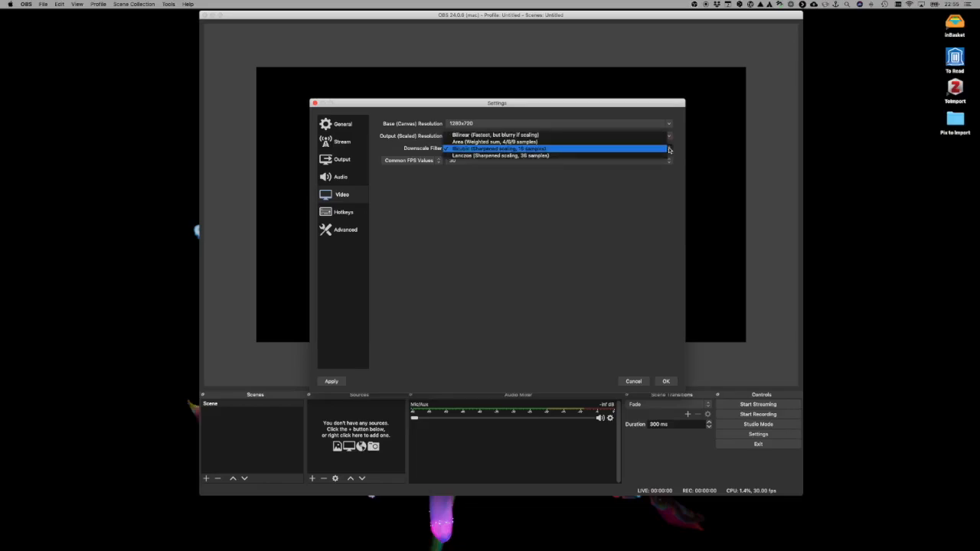
{"action": "left_click", "coordinate": [650, 148]}
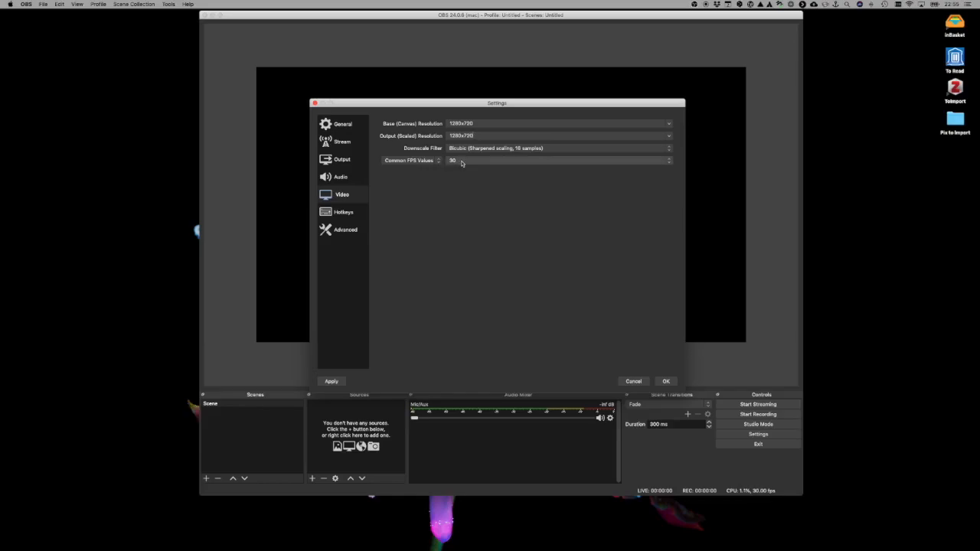
{"action": "left_click", "coordinate": [669, 161]}
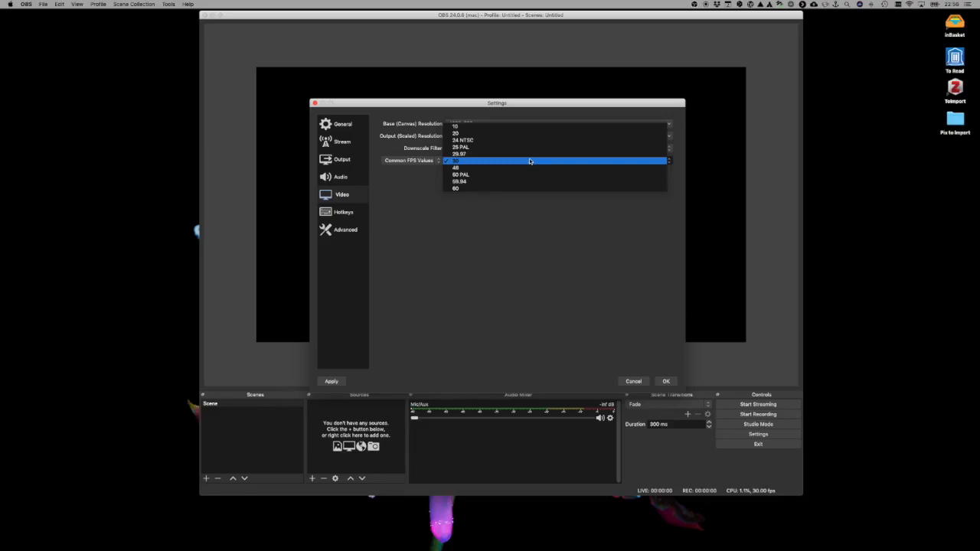
{"action": "left_click", "coordinate": [529, 160]}
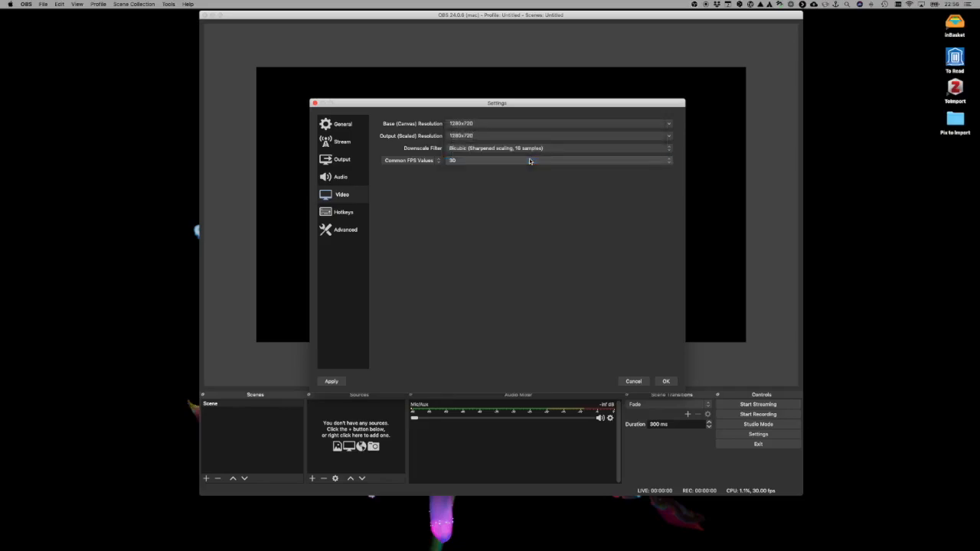
- Review the hotkey assignments and the advanced settings, including the codes available for formatting recording file names
{"action": "left_click", "coordinate": [342, 214]}
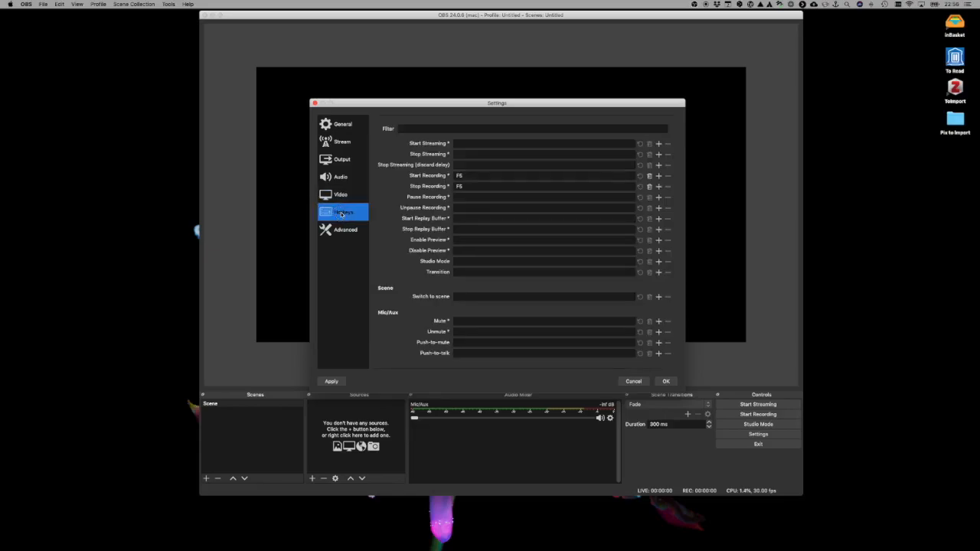
{"action": "left_click", "coordinate": [345, 230]}
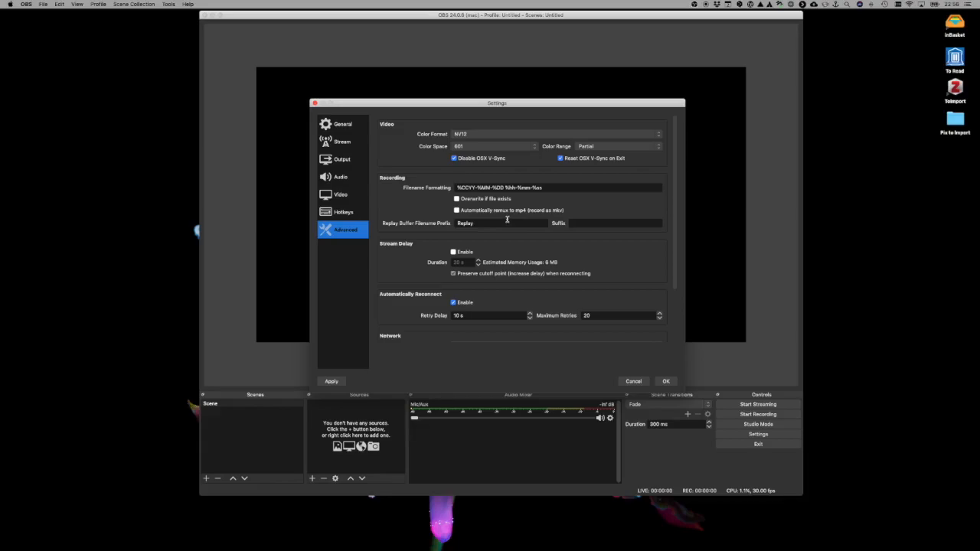
{"action": "scroll", "coordinate": [507, 220], "scroll_direction": "down", "scroll_amount": 5}
{"action": "scroll", "coordinate": [507, 219], "scroll_direction": "up", "scroll_amount": 5}
{"action": "scroll", "coordinate": [543, 189], "scroll_direction": "down", "scroll_amount": 1}
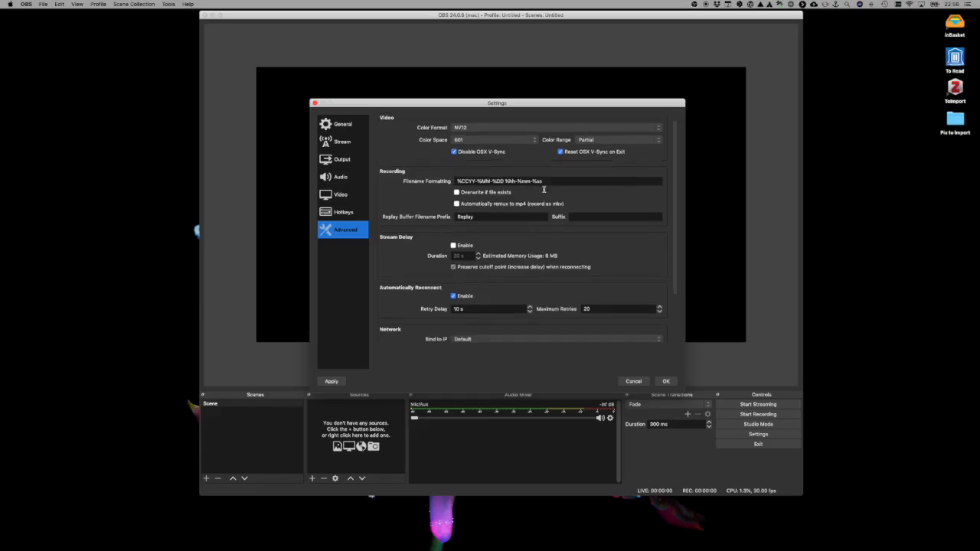
{"action": "left_click", "coordinate": [546, 181]}
{"action": "left_click", "coordinate": [526, 182]}
{"action": "left_click", "coordinate": [545, 182]}
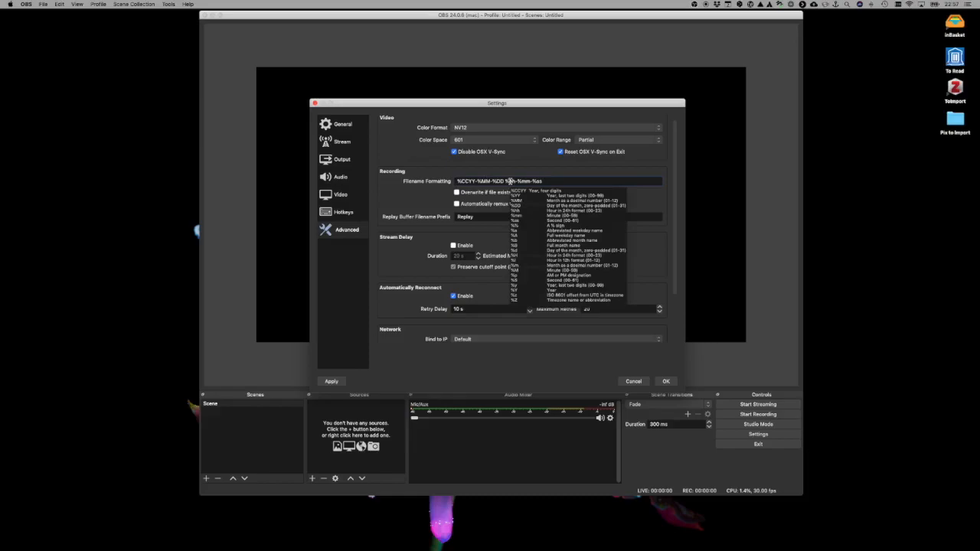
{"action": "scroll", "coordinate": [540, 180], "scroll_direction": "down", "scroll_amount": 1}
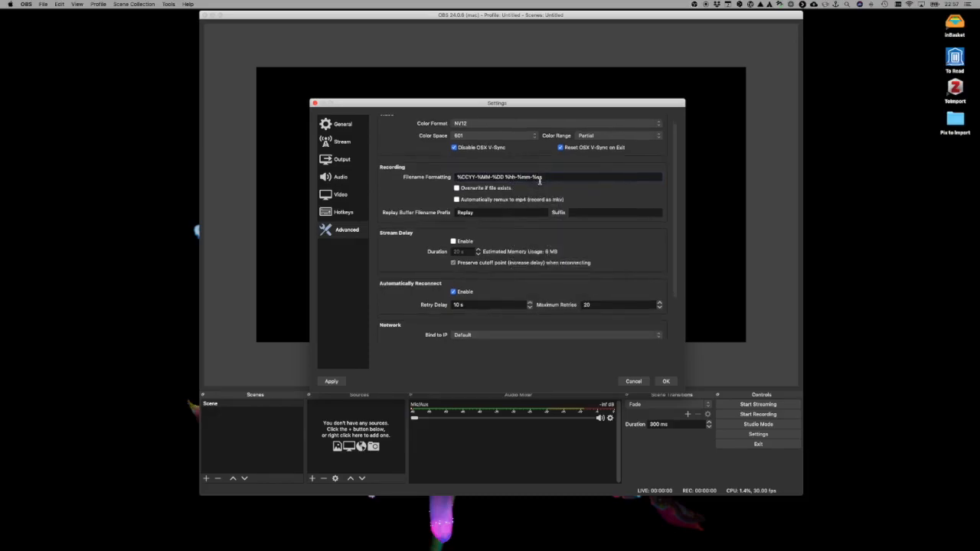
{"action": "left_click", "coordinate": [456, 178]}
{"action": "type", "text": "prefix_"}
{"action": "key", "text": "BackSpace"}
{"action": "key", "text": "BackSpace"}
{"action": "key", "text": "BackSpace"}
{"action": "key", "text": "BackSpace"}
{"action": "key", "text": "BackSpace"}
{"action": "key", "text": "BackSpace"}
{"action": "key", "text": "BackSpace"}
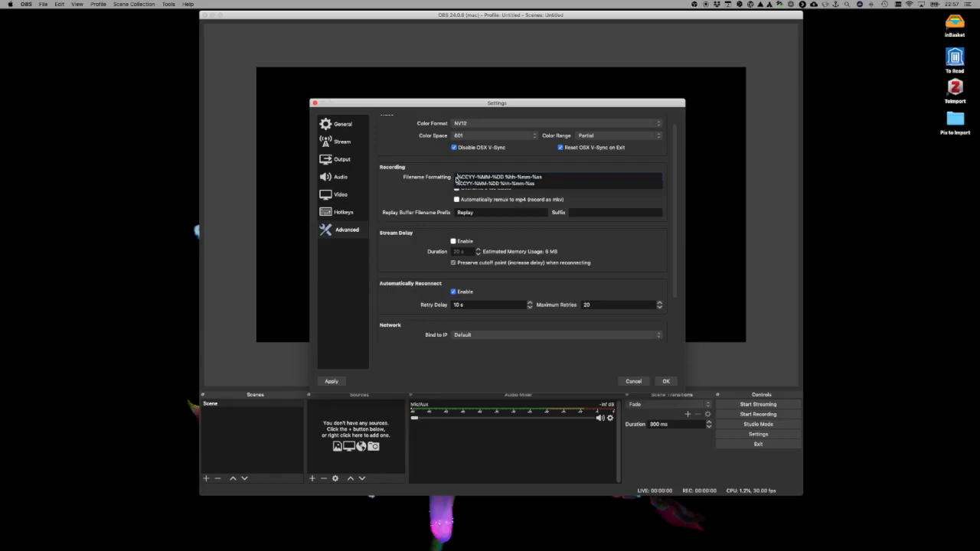
{"action": "left_click", "coordinate": [438, 190]}
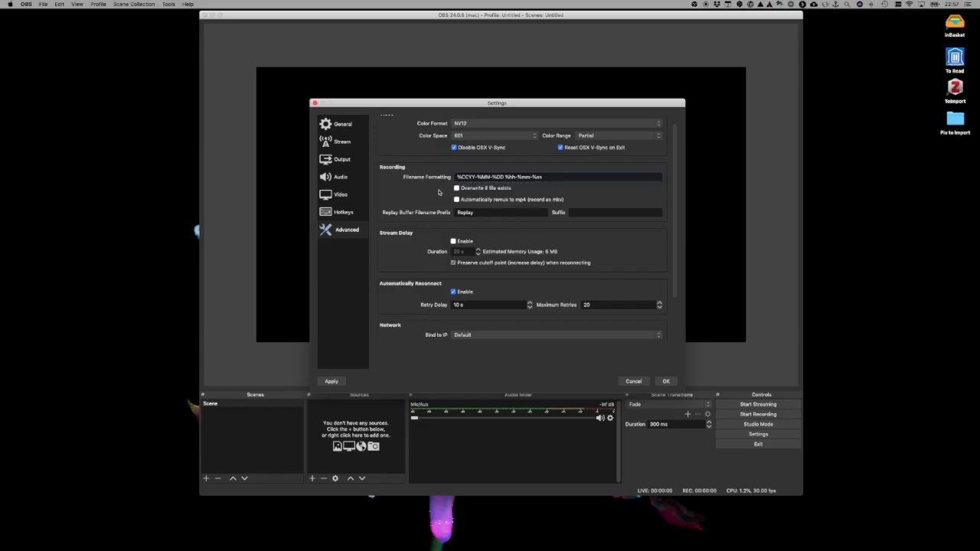
- Save the settings and add an Audio Input Capture source named Microphone to the scene
{"action": "left_click", "coordinate": [665, 381]}
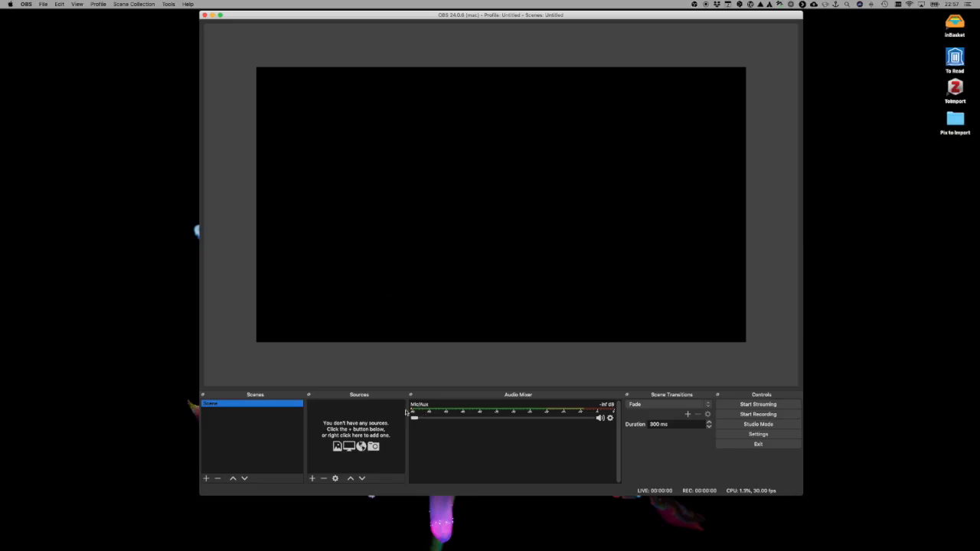
{"action": "left_click", "coordinate": [313, 478]}
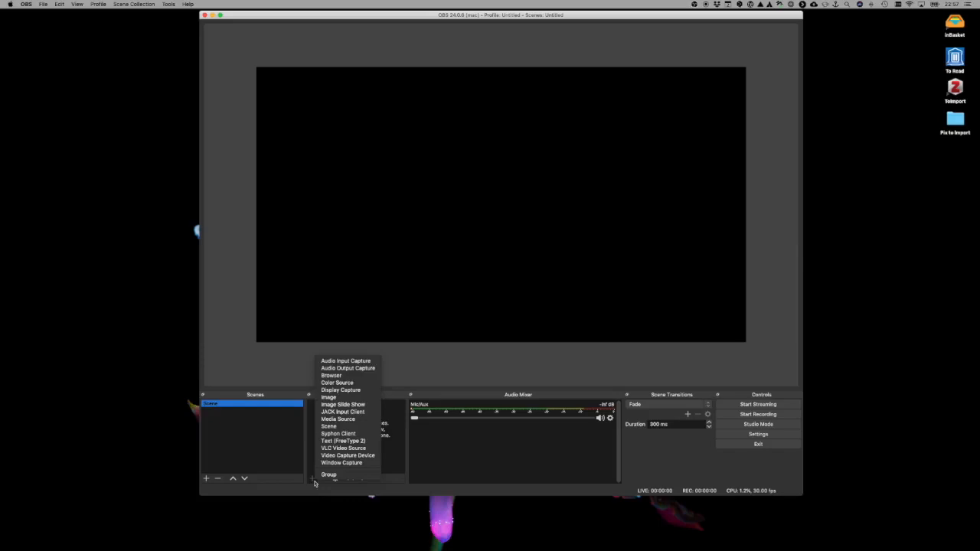
{"action": "left_click", "coordinate": [375, 364]}
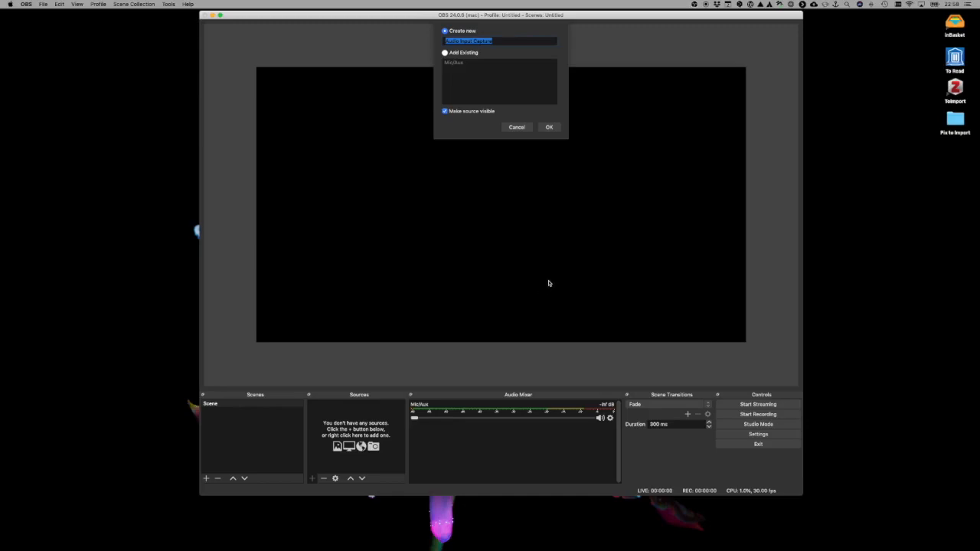
{"action": "key", "text": "BackSpace"}
{"action": "type", "text": "Microphone"}
{"action": "left_click", "coordinate": [551, 128]}
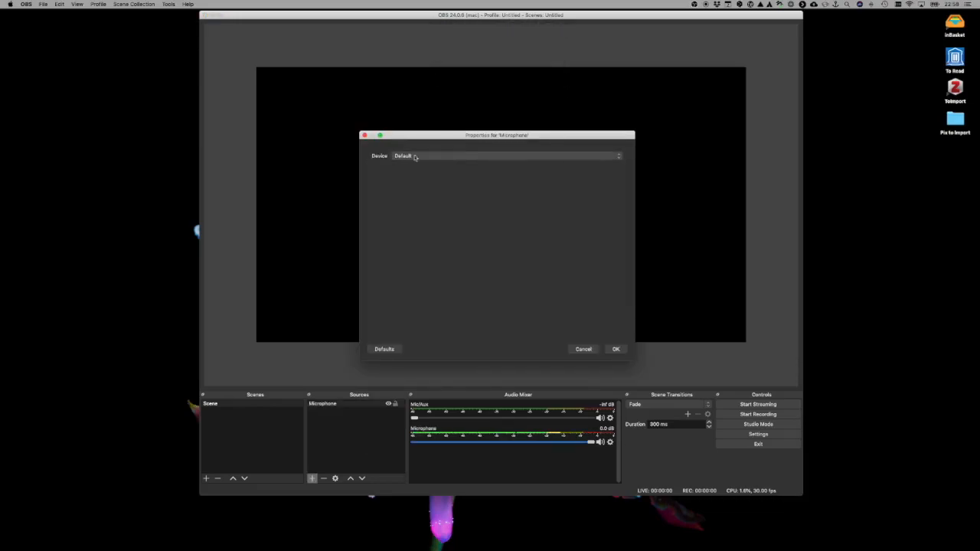
- Assign the Shure BT2 as the Microphone source's input device
{"action": "left_click", "coordinate": [620, 157]}
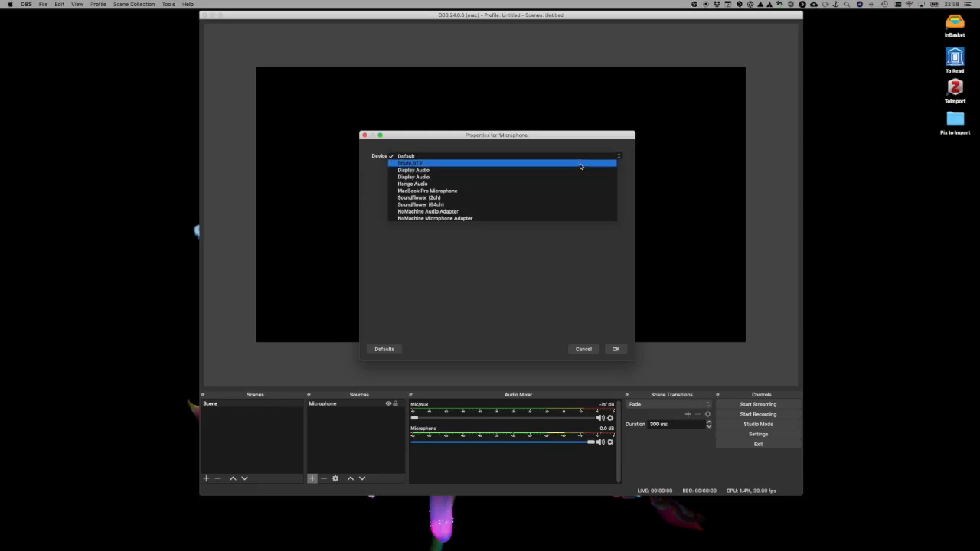
{"action": "left_click", "coordinate": [580, 163]}
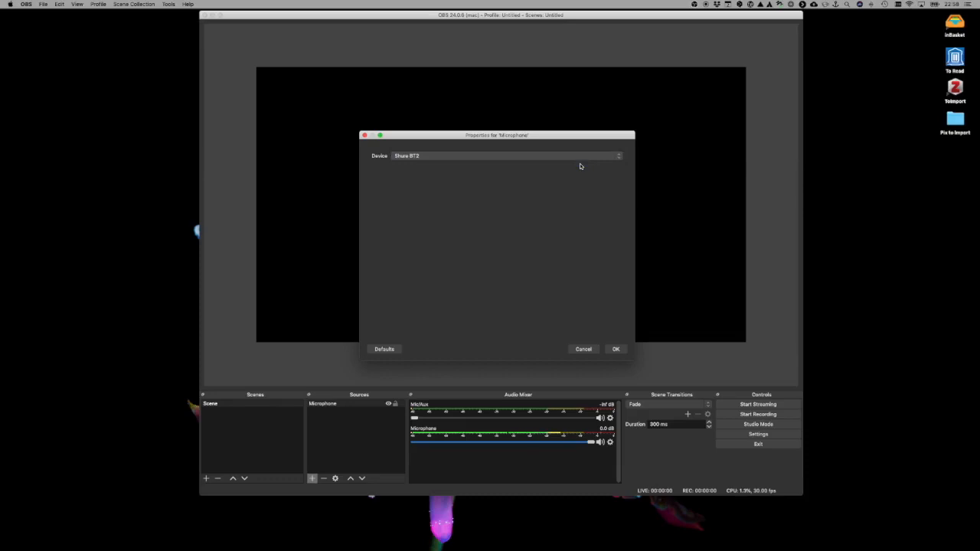
{"action": "left_click", "coordinate": [617, 350]}
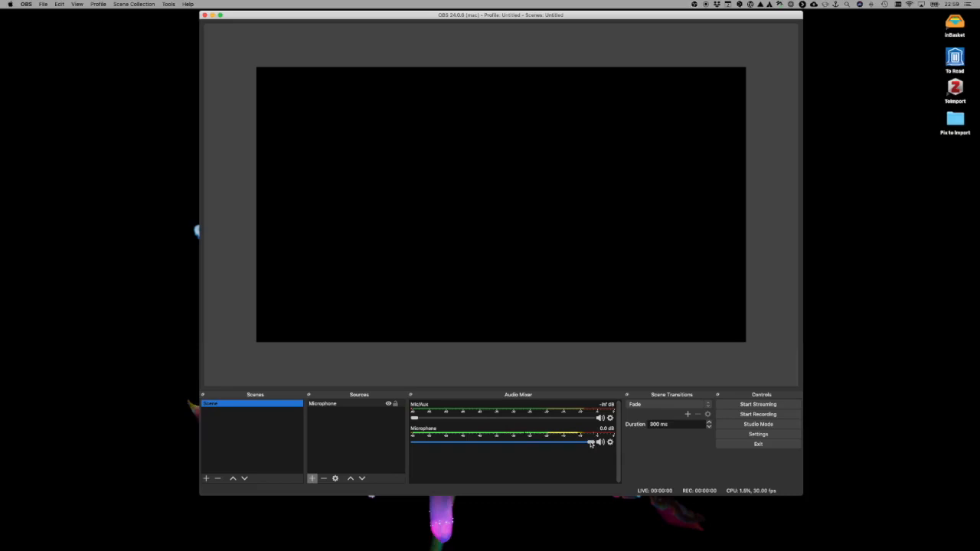
- Lower the Microphone source's volume in the mixer to about -4.5 dB
{"action": "left_click_drag", "start_coordinate": [590, 444], "coordinate": [560, 445]}
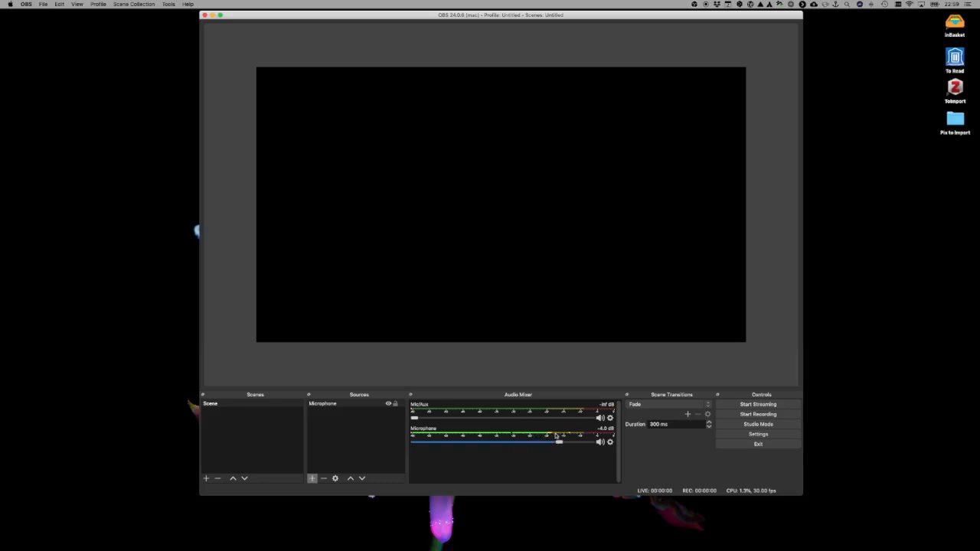
{"action": "left_click_drag", "start_coordinate": [560, 444], "coordinate": [553, 444]}
{"action": "left_click_drag", "start_coordinate": [553, 444], "coordinate": [556, 444]}
- Add a Video Capture Device source named Webcam to the scene
{"action": "left_click", "coordinate": [312, 478]}
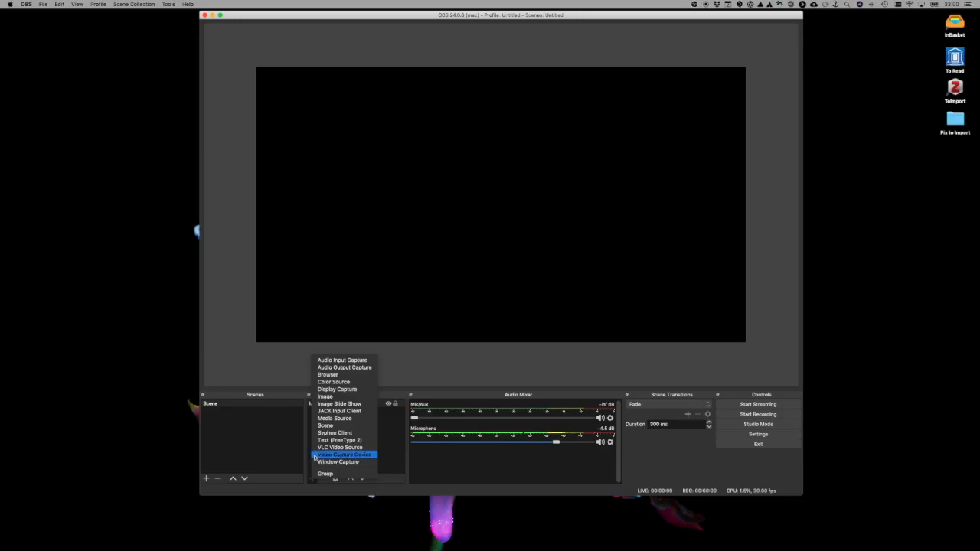
{"action": "left_click", "coordinate": [315, 457]}
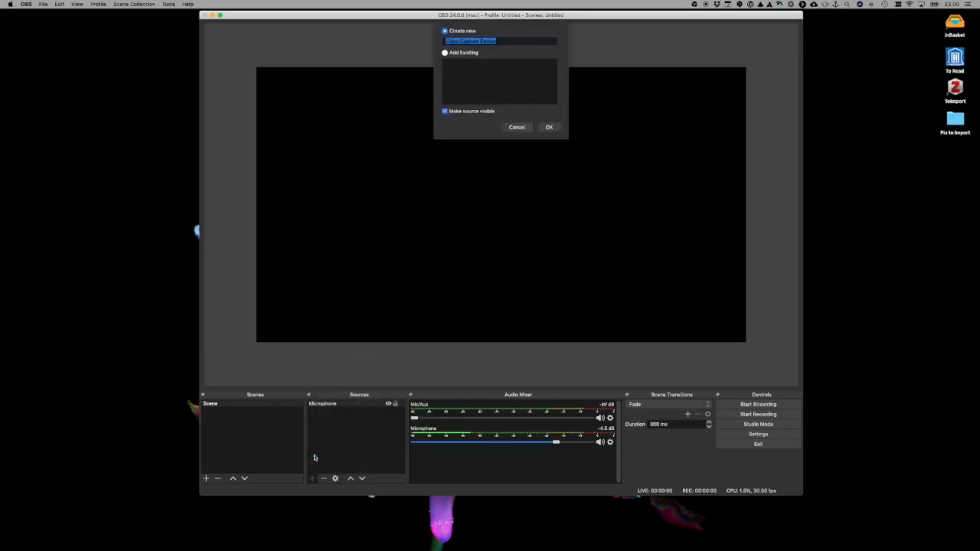
{"action": "type", "text": "Webcam"}
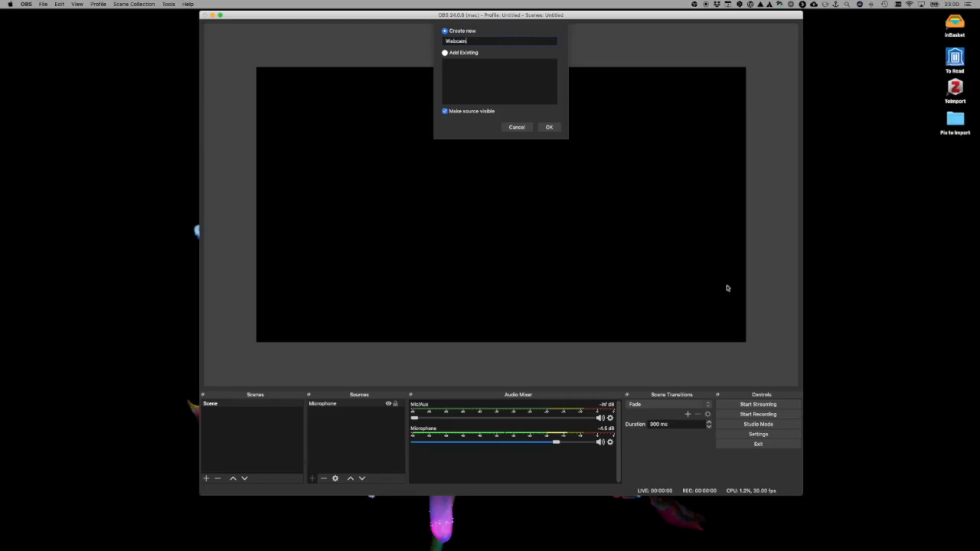
{"action": "left_click", "coordinate": [550, 128]}
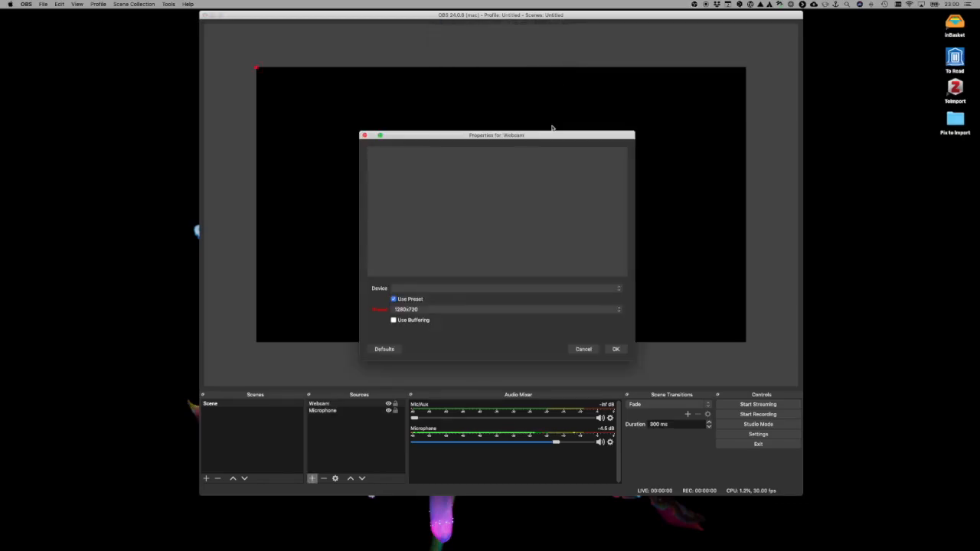
- Assign FaceTime HD Camera (Display) as the Webcam source's device, using the 1280x720 preset
{"action": "left_click_drag", "start_coordinate": [549, 135], "coordinate": [549, 111]}
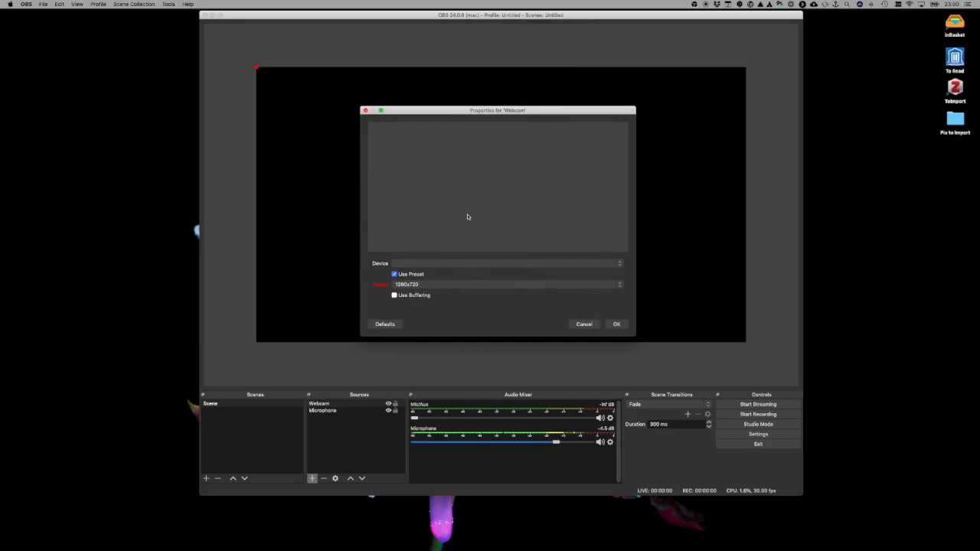
{"action": "left_click", "coordinate": [618, 264]}
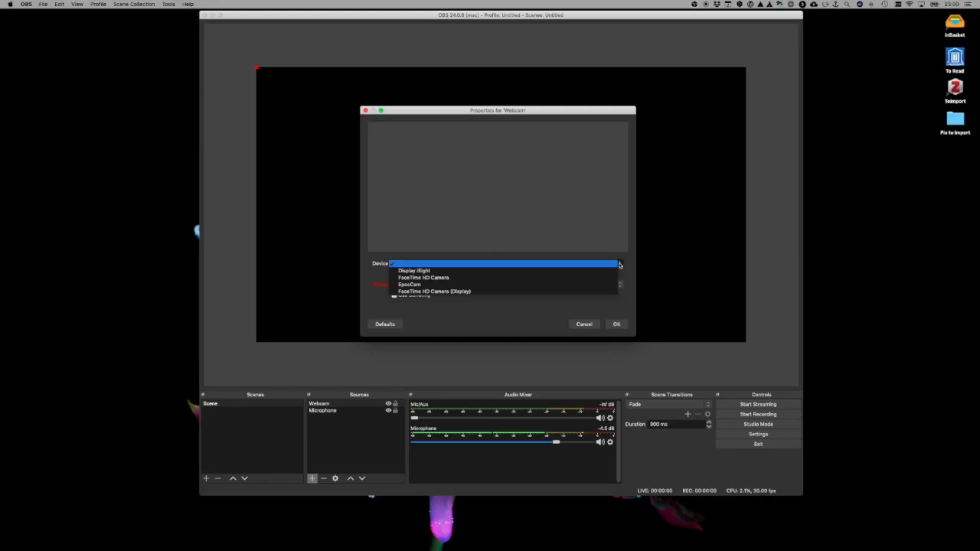
{"action": "left_click", "coordinate": [505, 292]}
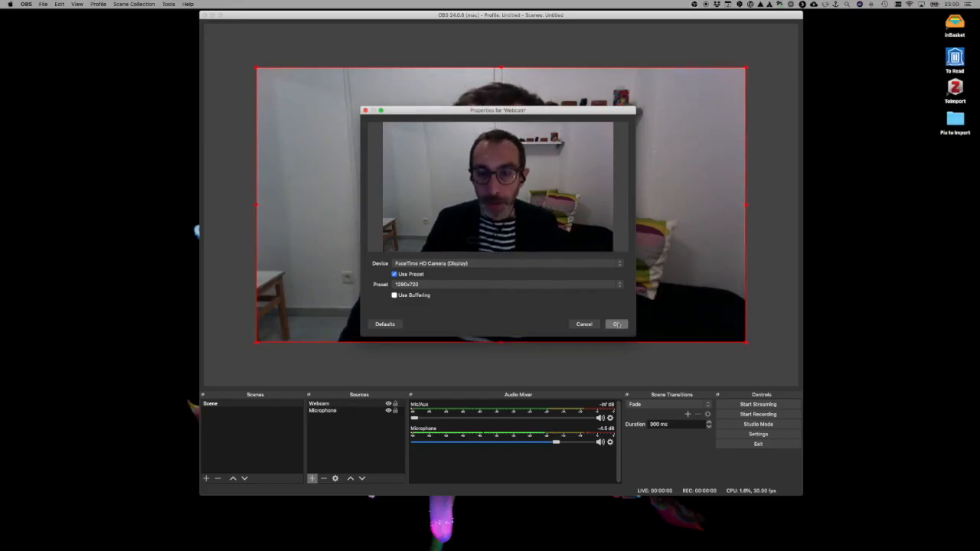
{"action": "left_click", "coordinate": [616, 324]}
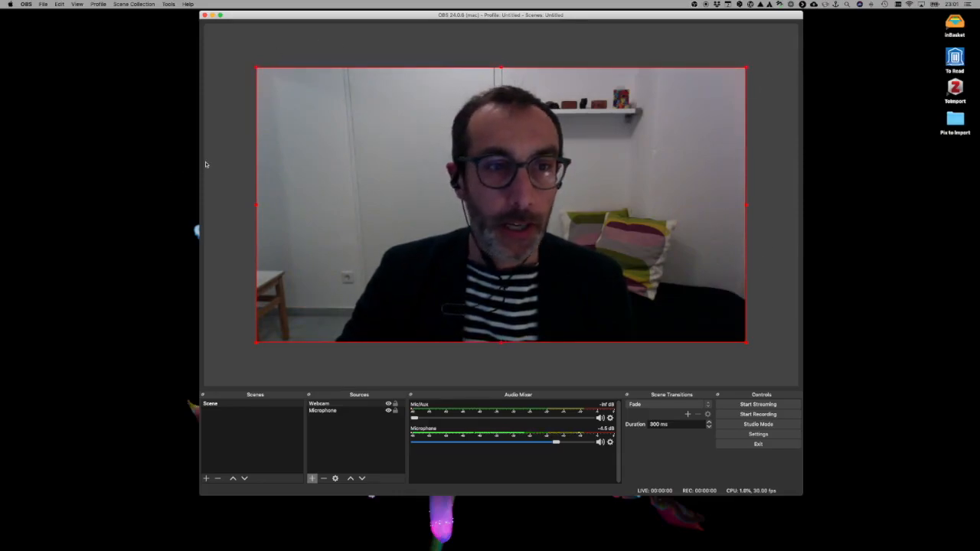
- Shrink the webcam image to under a fifth of the canvas width and place it near the canvas's upper-right corner
{"action": "left_click_drag", "start_coordinate": [257, 69], "coordinate": [681, 283]}
{"action": "left_click_drag", "start_coordinate": [703, 317], "coordinate": [704, 100]}
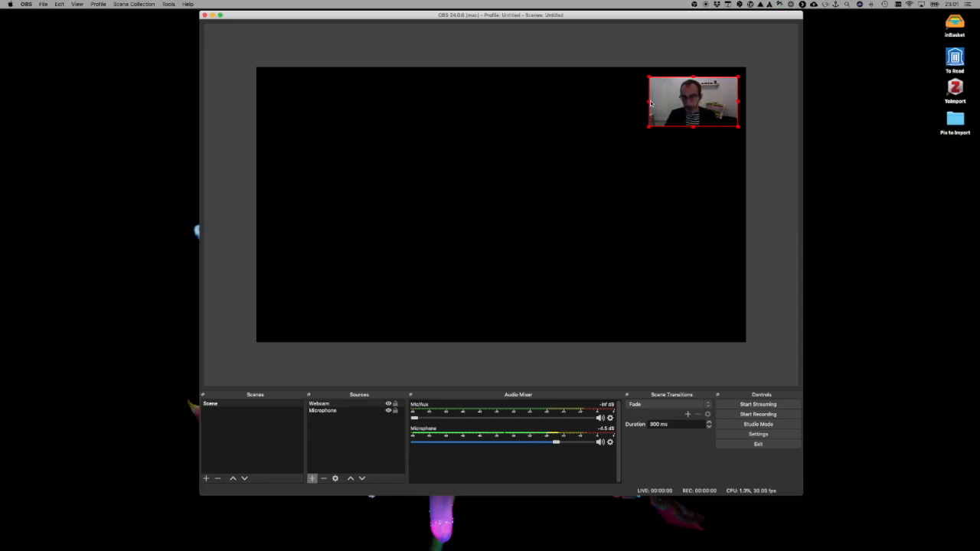
- Crop both sides of the webcam image to a narrower frame and move it near the canvas's lower-right corner
{"action": "left_click_drag", "start_coordinate": [649, 102], "coordinate": [661, 102]}
{"action": "left_click_drag", "start_coordinate": [740, 104], "coordinate": [724, 102]}
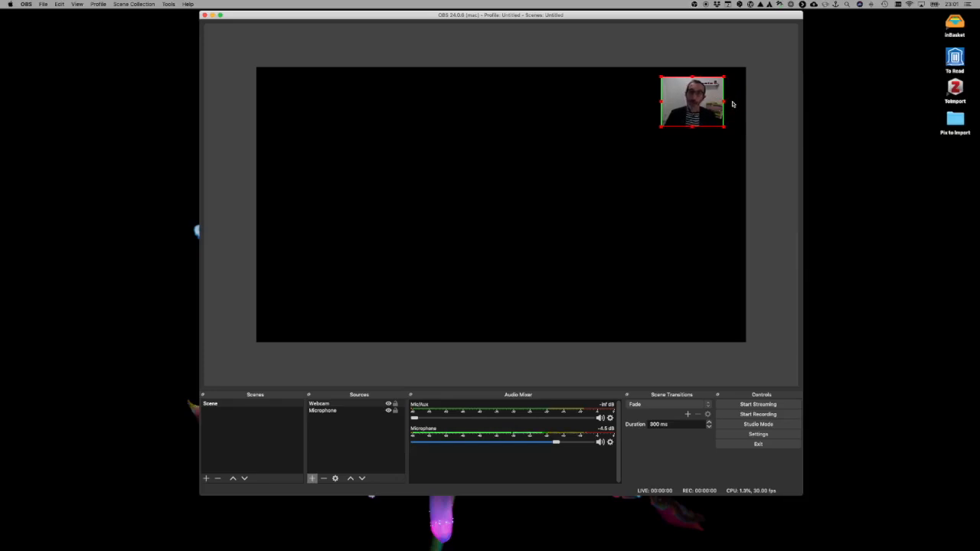
{"action": "left_click_drag", "start_coordinate": [698, 102], "coordinate": [709, 310]}
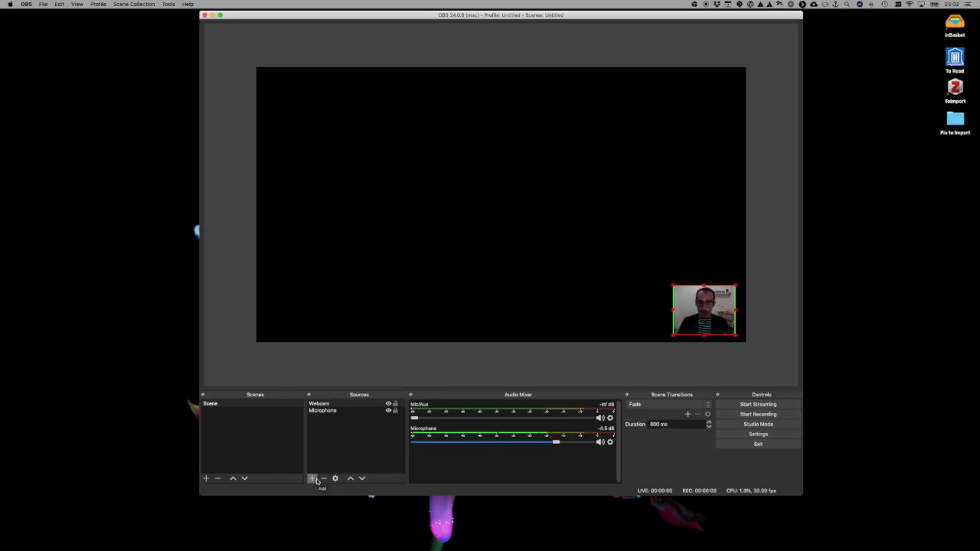
- Add a Display Capture source named Slides to the scene
{"action": "left_click", "coordinate": [313, 478]}
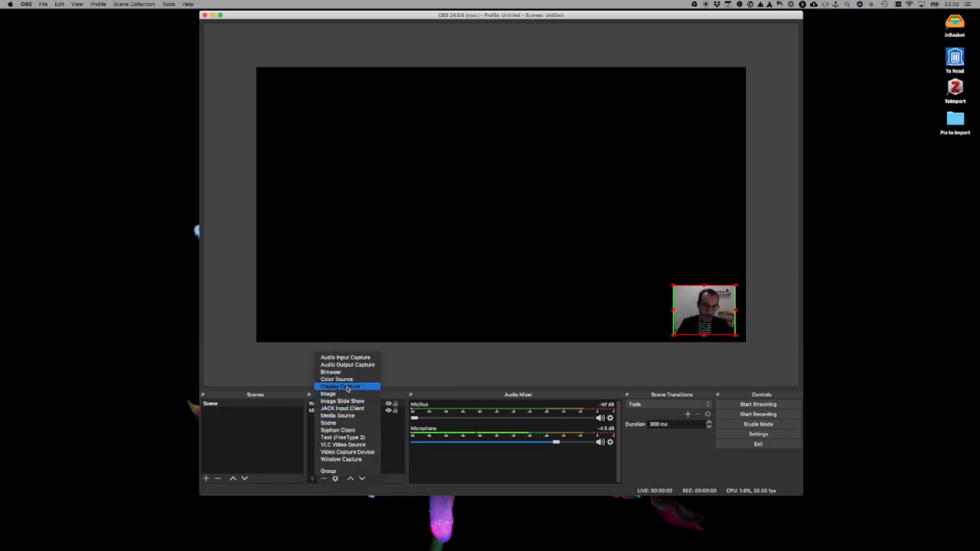
{"action": "left_click", "coordinate": [346, 388]}
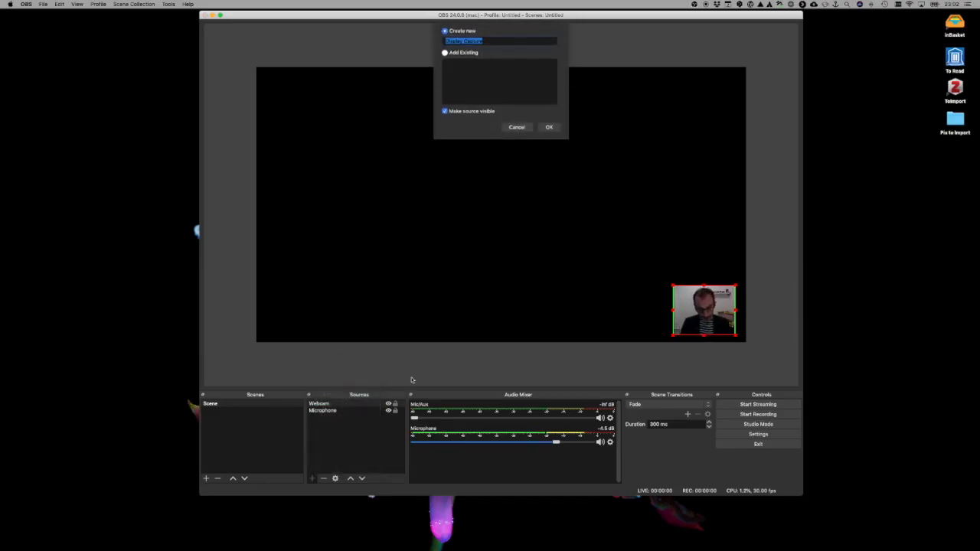
{"action": "type", "text": "Slides"}
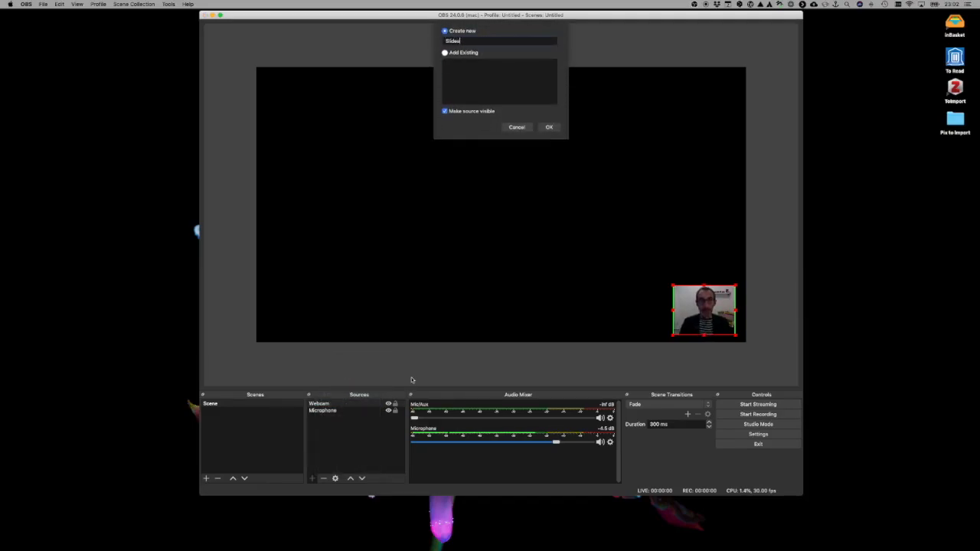
{"action": "left_click", "coordinate": [548, 127]}
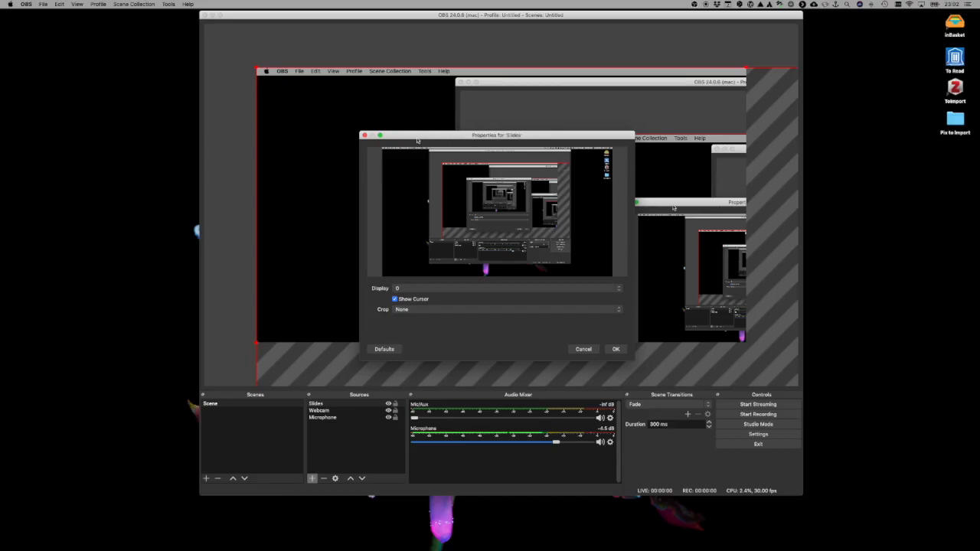
- Set the Slides source to capture display 1, keeping the cursor shown and no crop, and accept its properties
{"action": "mouse_move", "coordinate": [418, 140]}
{"action": "left_mouse_down"}
{"action": "mouse_move", "coordinate": [440, 117]}
{"action": "mouse_move", "coordinate": [417, 120]}
{"action": "left_mouse_up"}
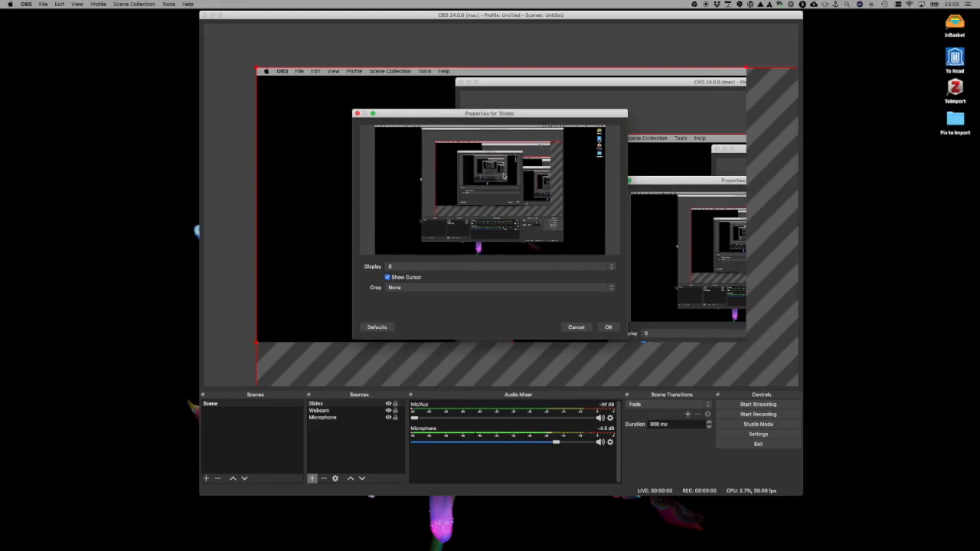
{"action": "left_click_drag", "start_coordinate": [424, 114], "coordinate": [481, 113]}
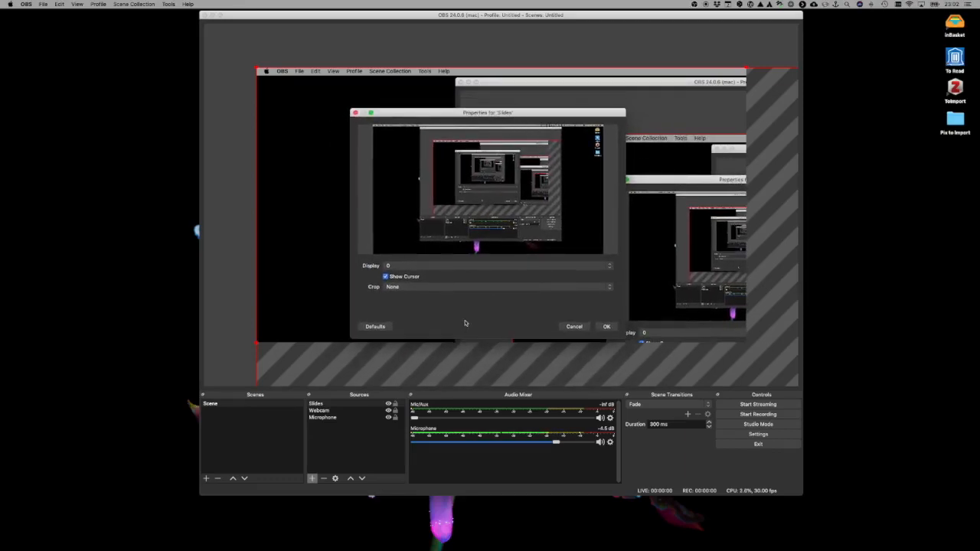
{"action": "left_click", "coordinate": [435, 268]}
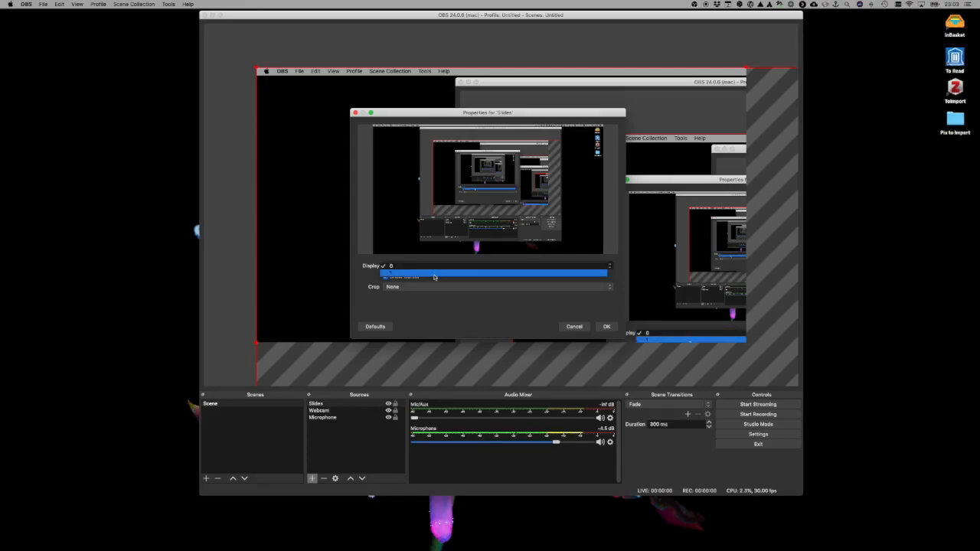
{"action": "left_click", "coordinate": [434, 277]}
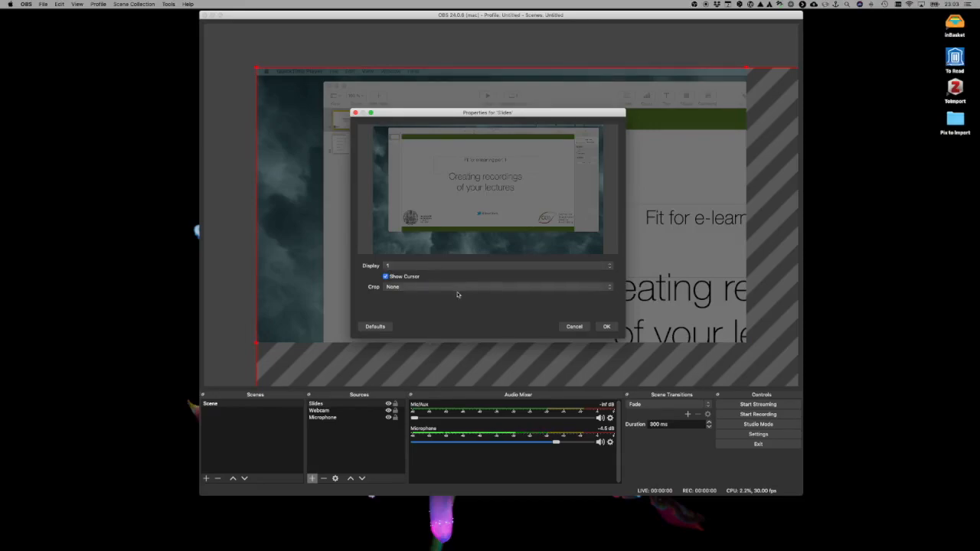
{"action": "left_click", "coordinate": [607, 327]}
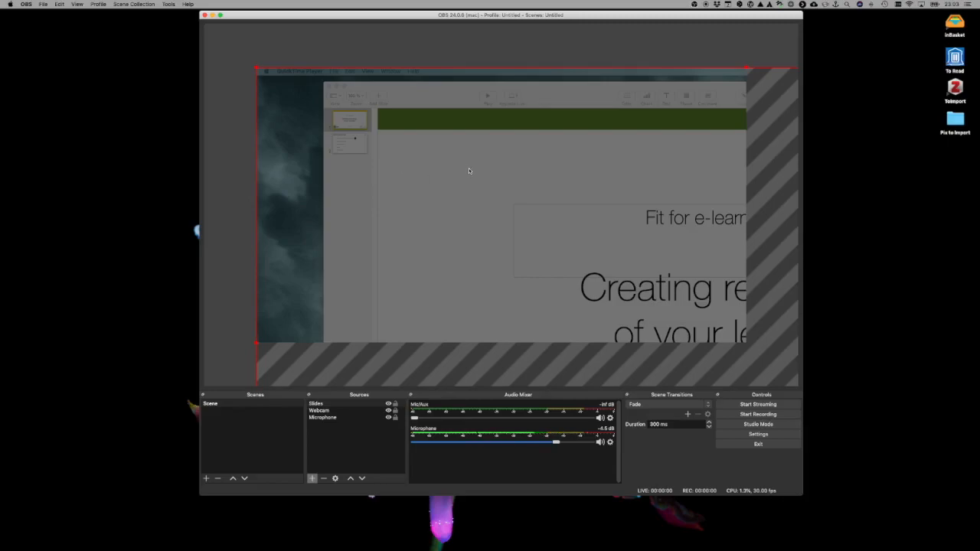
- Fit the Slides capture to the screen so the whole display fills the canvas
{"action": "left_click", "coordinate": [230, 81]}
{"action": "left_click", "coordinate": [392, 149]}
{"action": "right_click", "coordinate": [469, 202]}
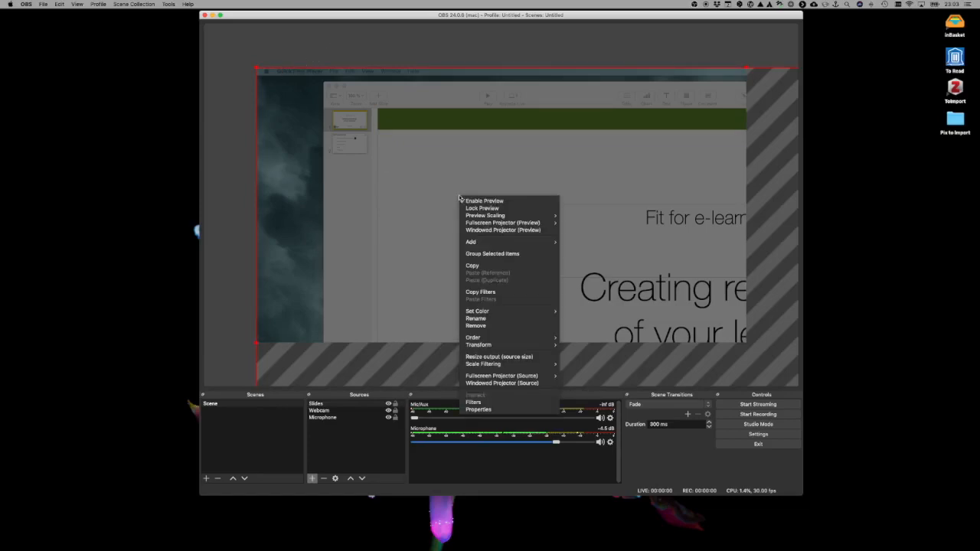
{"action": "mouse_move", "coordinate": [519, 347]}
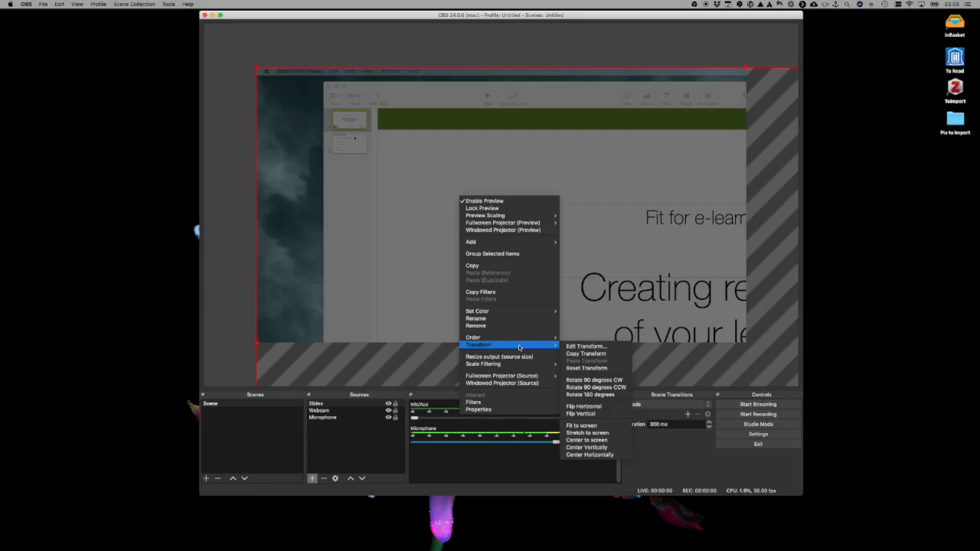
{"action": "left_click", "coordinate": [598, 425]}
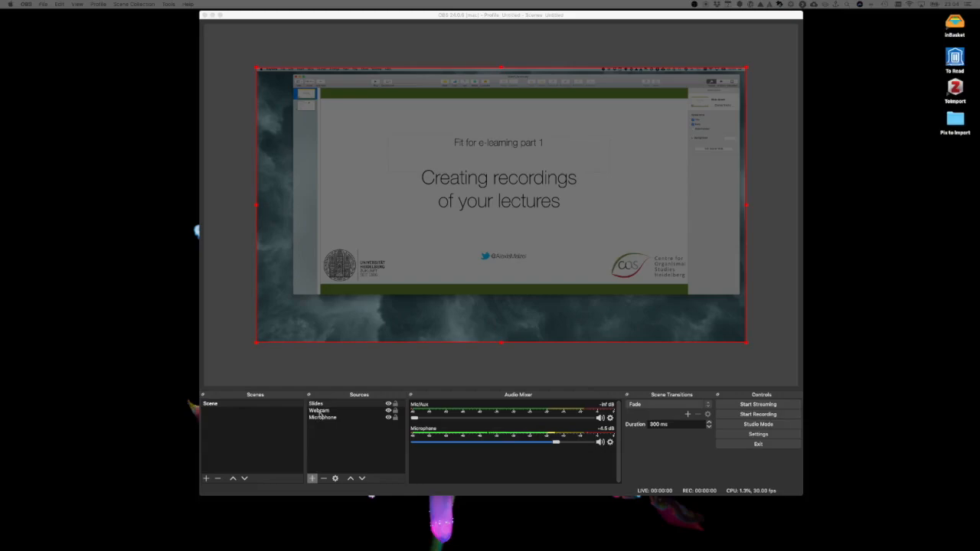
- Hide and show the Slides source to check how it covers the webcam image
{"action": "left_click", "coordinate": [388, 405]}
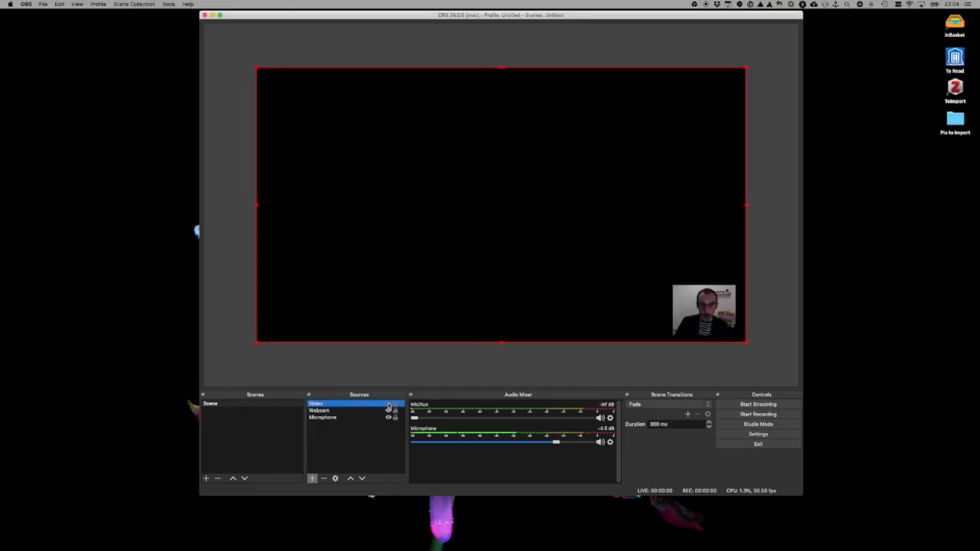
{"action": "left_click", "coordinate": [389, 405]}
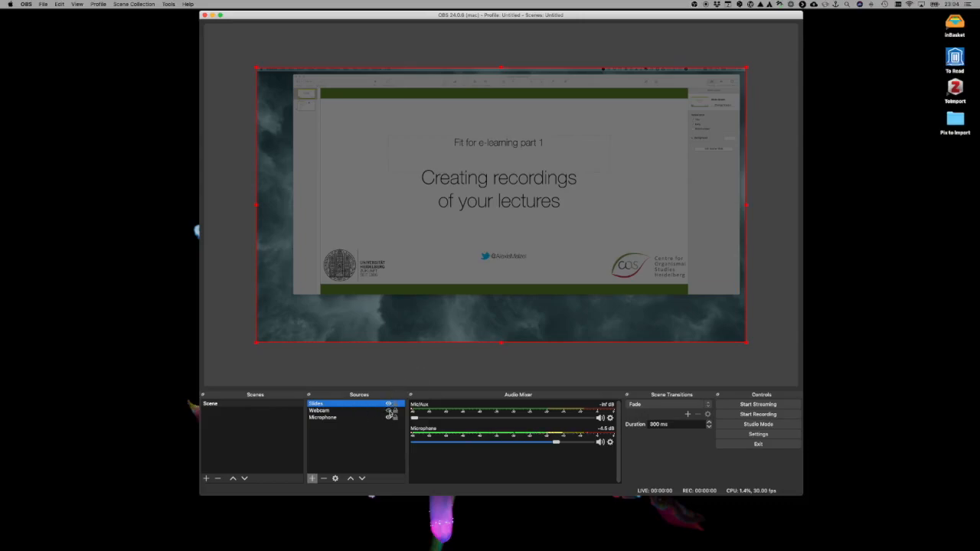
{"action": "left_click", "coordinate": [389, 404]}
{"action": "left_click", "coordinate": [389, 405]}
- Lock the Slides source so it cannot be selected or moved on the canvas
{"action": "left_click", "coordinate": [396, 405]}
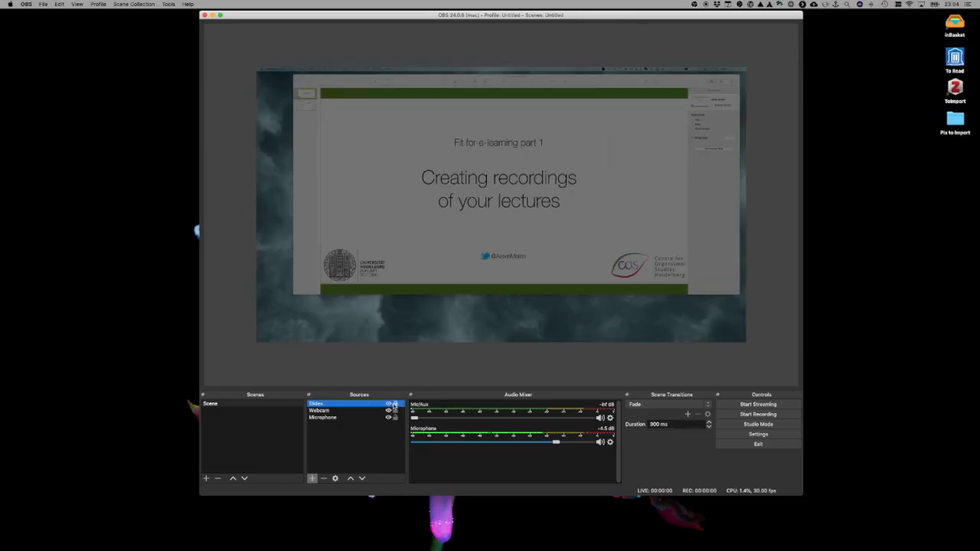
{"action": "left_click", "coordinate": [482, 274]}
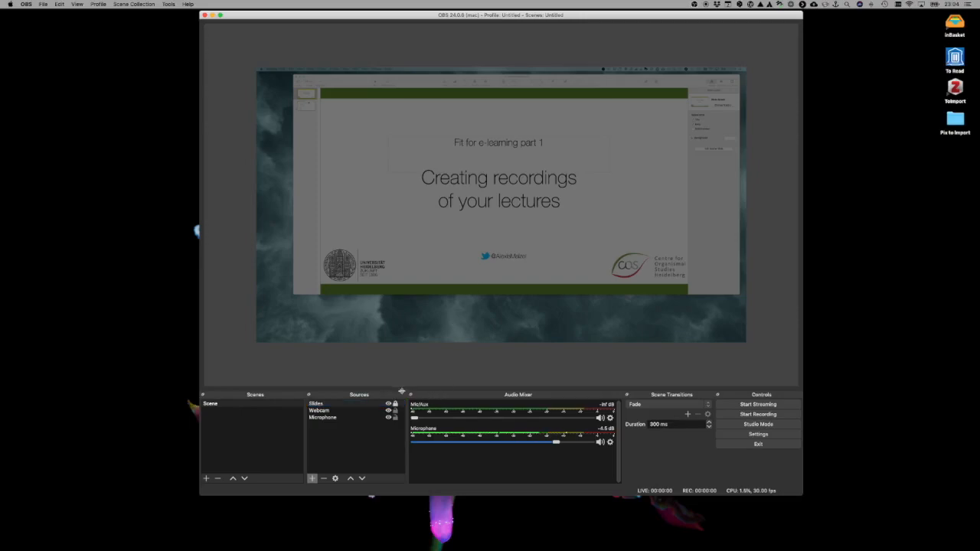
- Move the Webcam source above Slides in the source order so it overlays the slide capture
{"action": "left_click", "coordinate": [321, 411]}
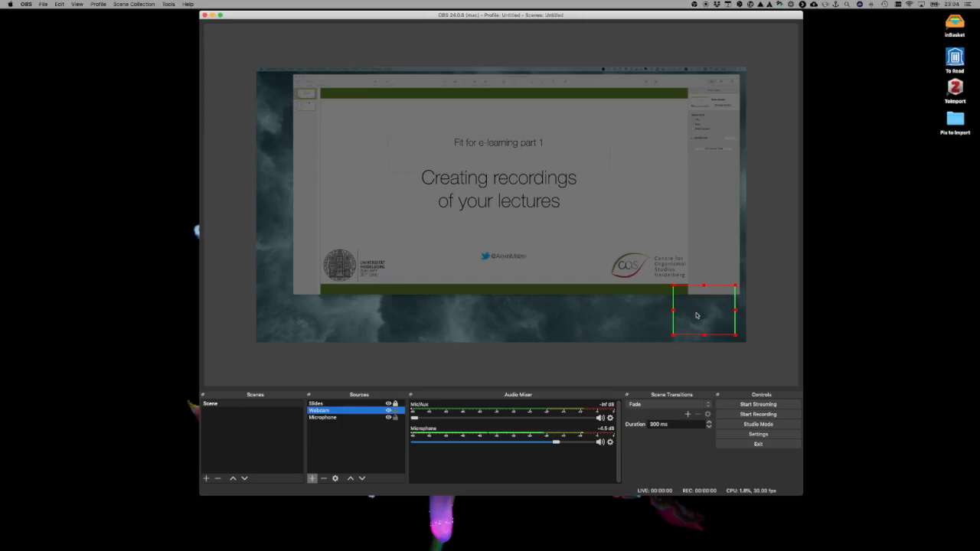
{"action": "left_click", "coordinate": [389, 403]}
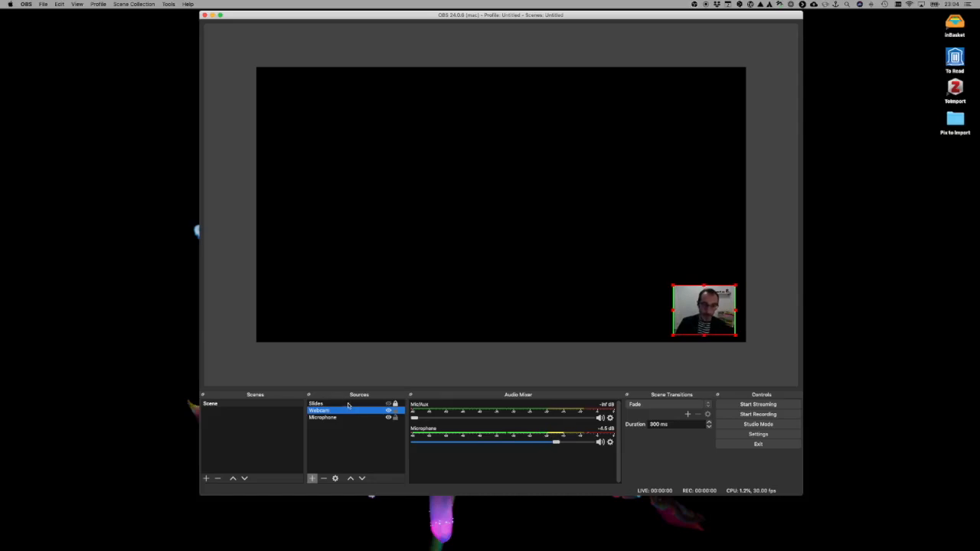
{"action": "left_click", "coordinate": [389, 404]}
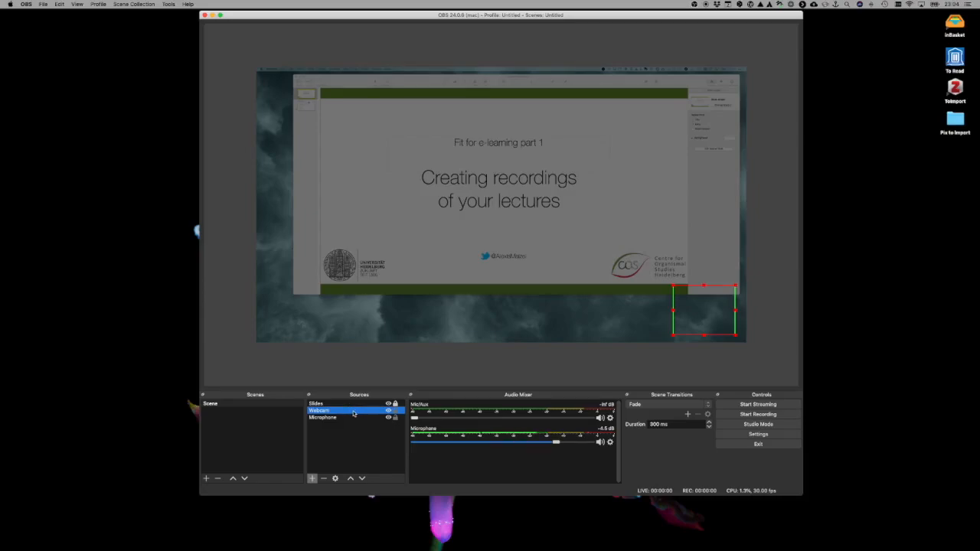
{"action": "left_click", "coordinate": [350, 479]}
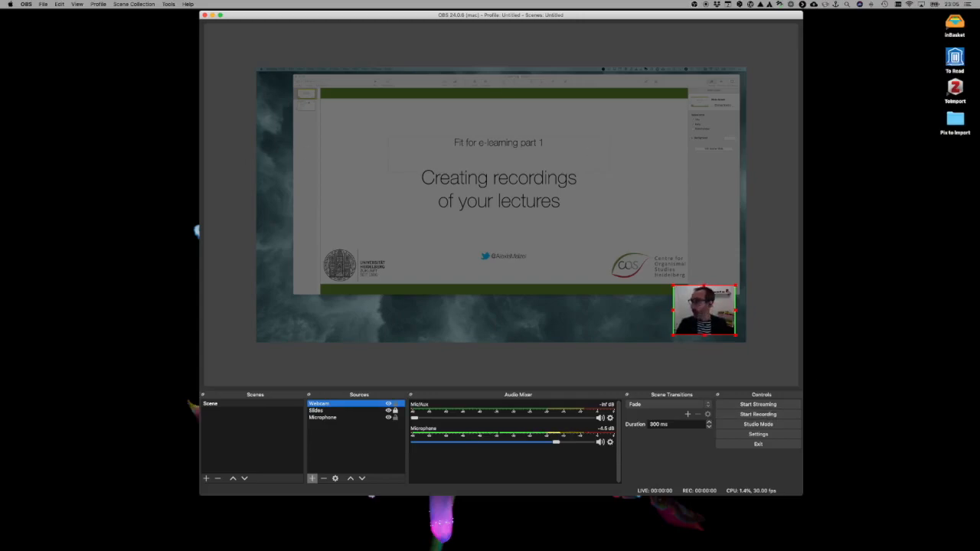
- Shift the Keynote window on the captured display slightly to the left
{"action": "mouse_move", "coordinate": [400, 79]}
{"action": "left_mouse_down"}
{"action": "mouse_move", "coordinate": [376, 82]}
{"action": "mouse_move", "coordinate": [388, 82]}
{"action": "left_mouse_up"}
{"action": "key", "text": "Down"}
{"action": "key", "text": "Up"}
{"action": "left_click_drag", "start_coordinate": [377, 86], "coordinate": [363, 84]}
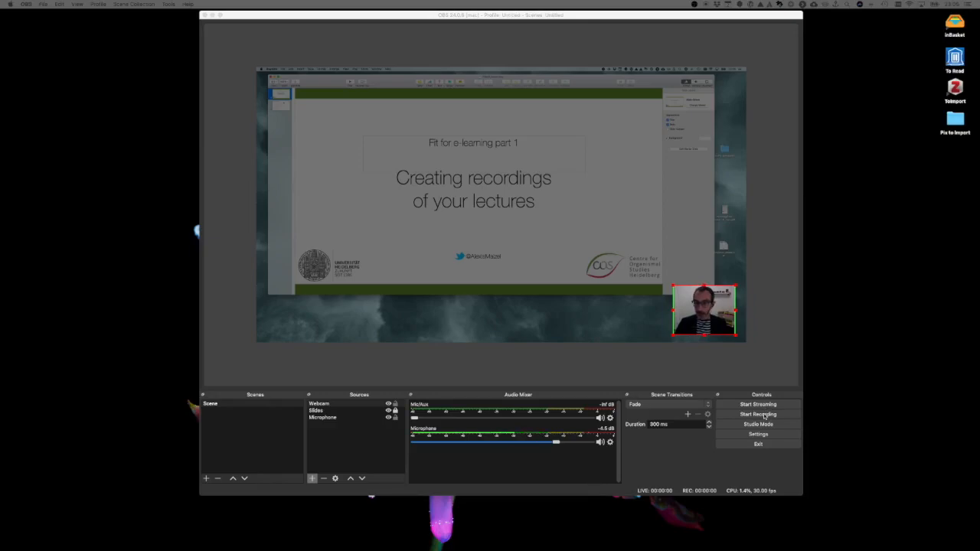
- Start recording and play the Keynote presentation from slide 1 through to slide 2
{"action": "left_click", "coordinate": [762, 418]}
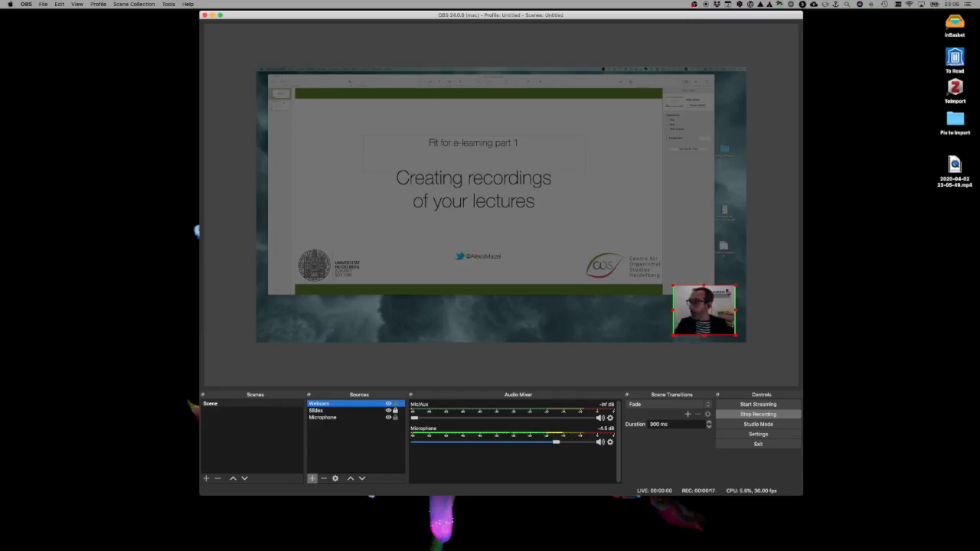
{"action": "key", "text": "super+Tab"}
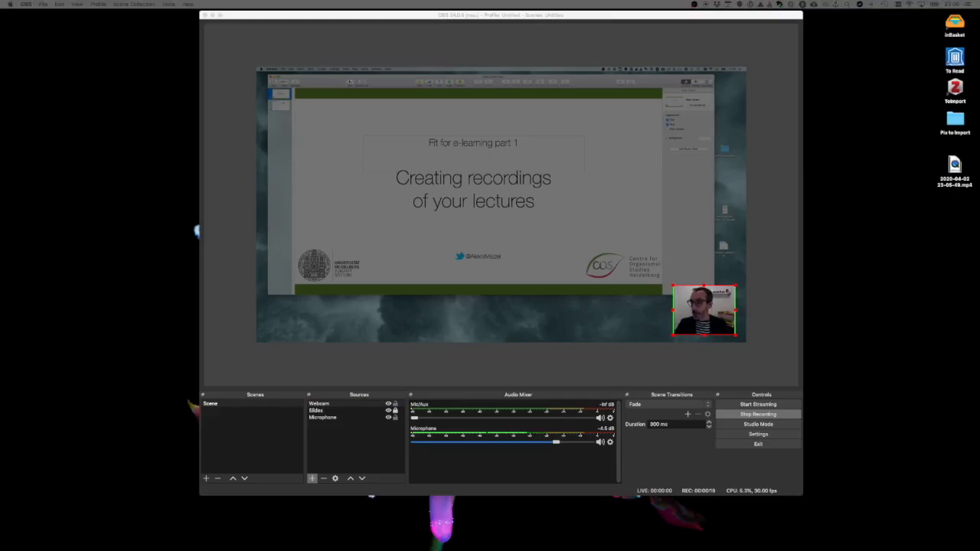
{"action": "key", "text": "alt+super+p"}
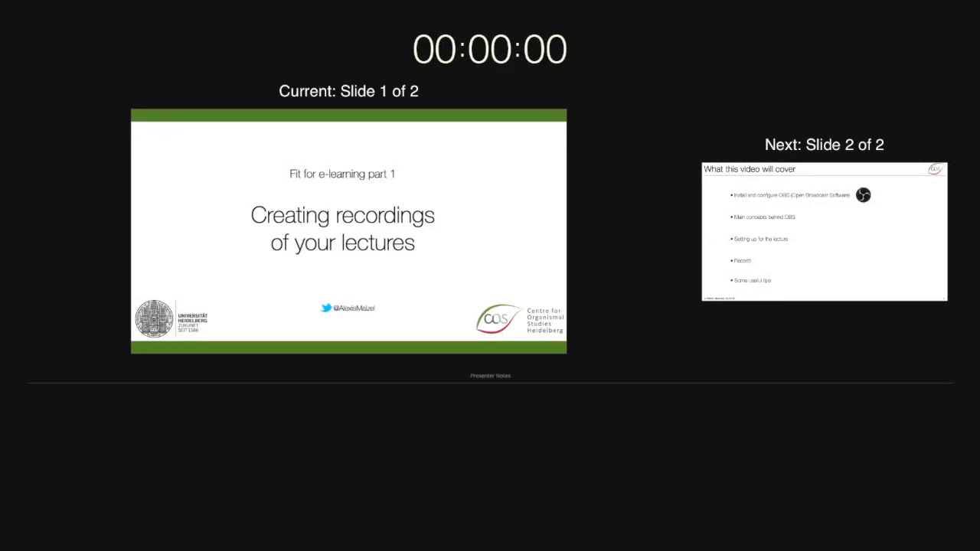
{"action": "key", "text": "Right"}
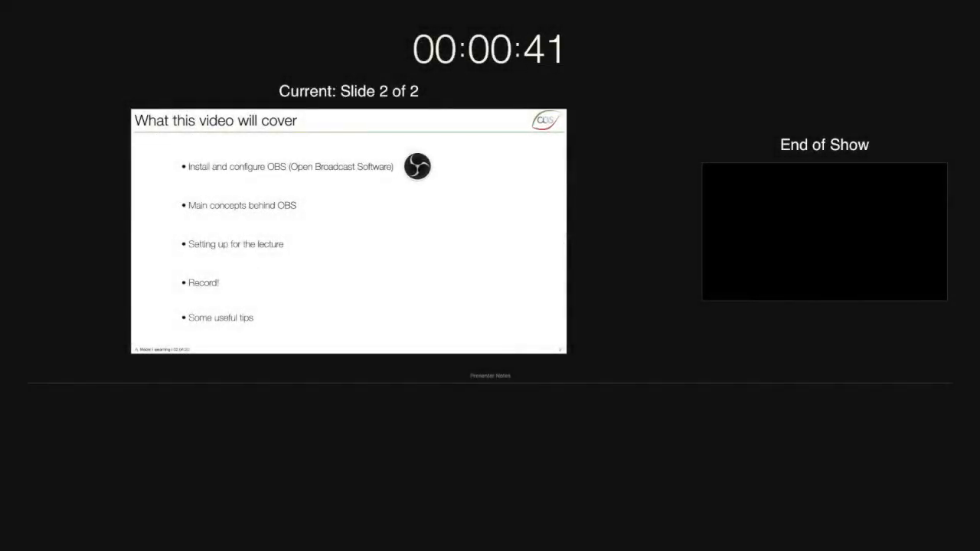
- End the slideshow and stop the OBS recording
{"action": "key", "text": "Escape"}
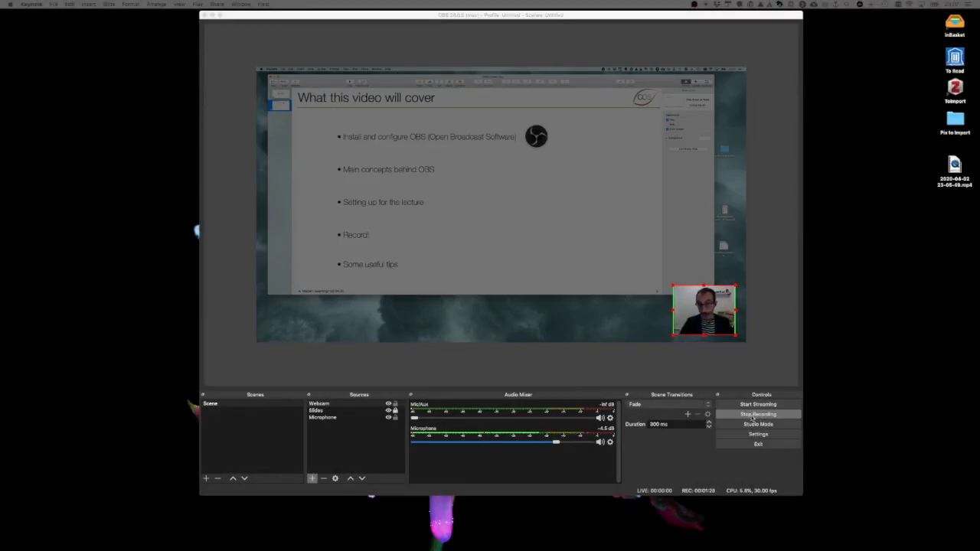
{"action": "left_click", "coordinate": [758, 414]}
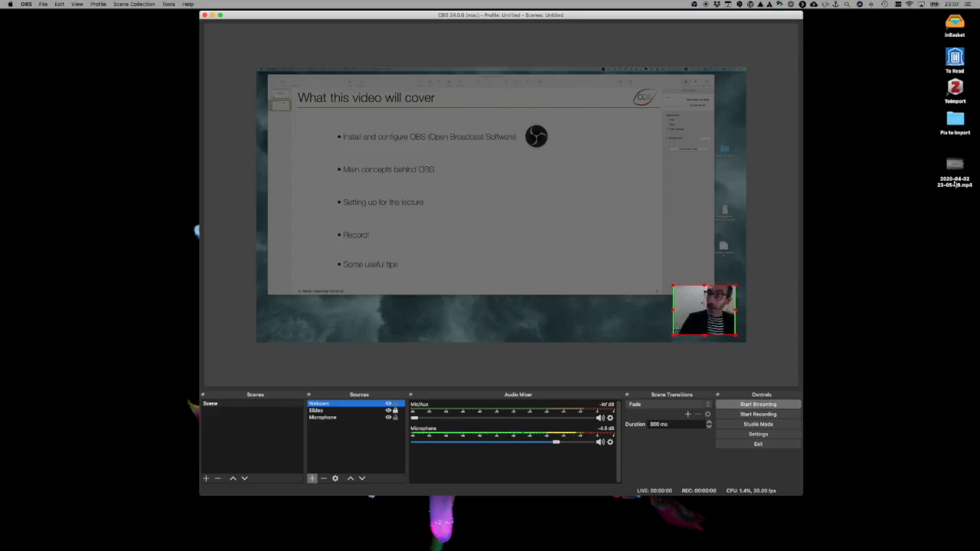
{"action": "left_click", "coordinate": [213, 16]}
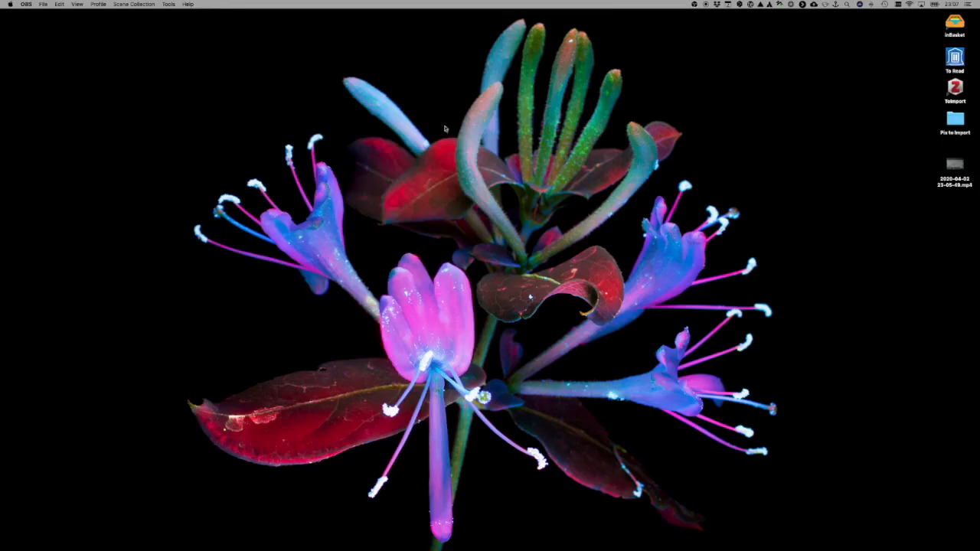
{"action": "left_click", "coordinate": [953, 164]}
{"action": "double_click", "coordinate": [953, 164]}
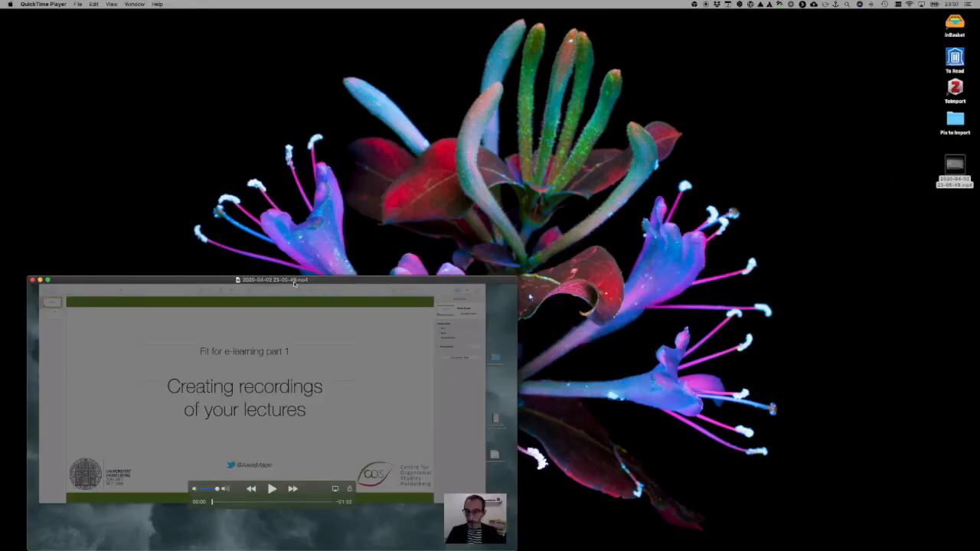
{"action": "left_click_drag", "start_coordinate": [319, 282], "coordinate": [519, 134]}
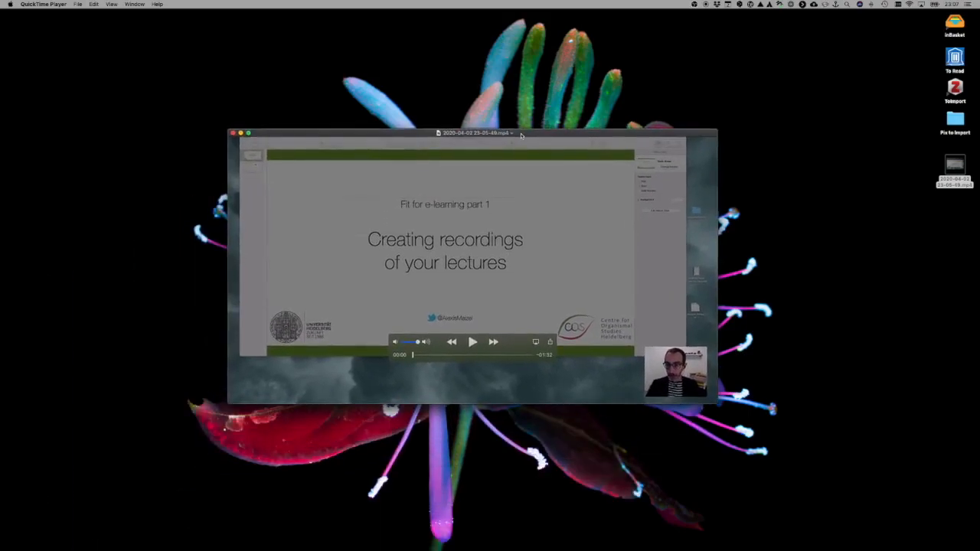
{"action": "left_click", "coordinate": [473, 344]}
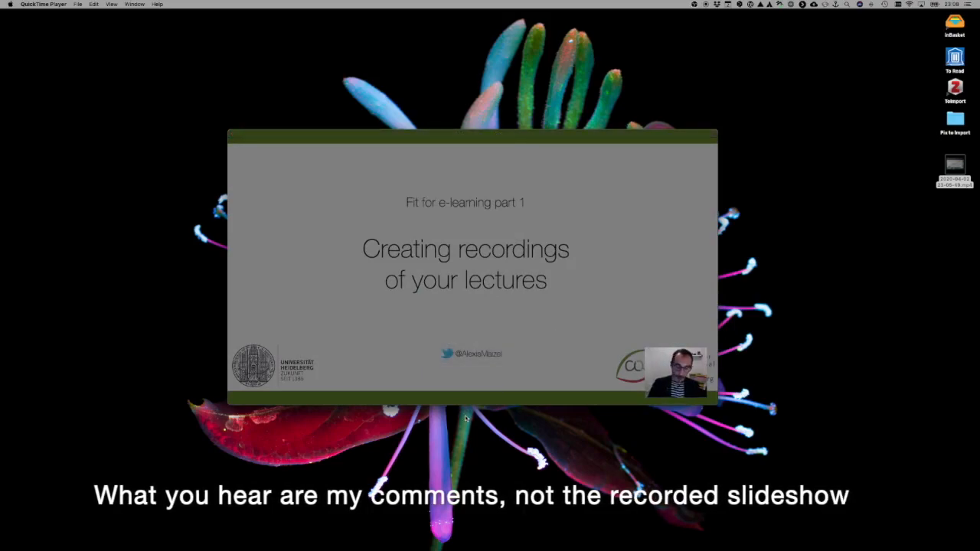
{"action": "mouse_move", "coordinate": [578, 320]}
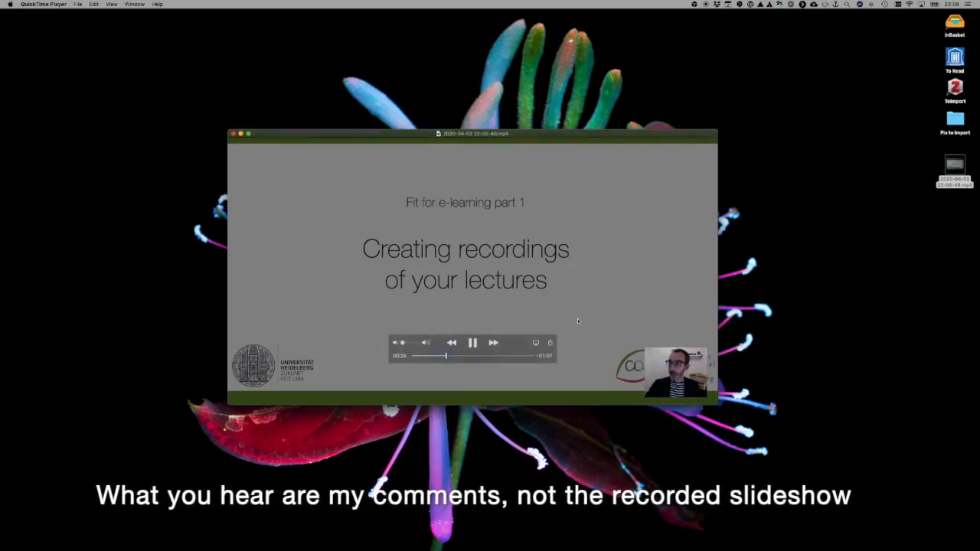